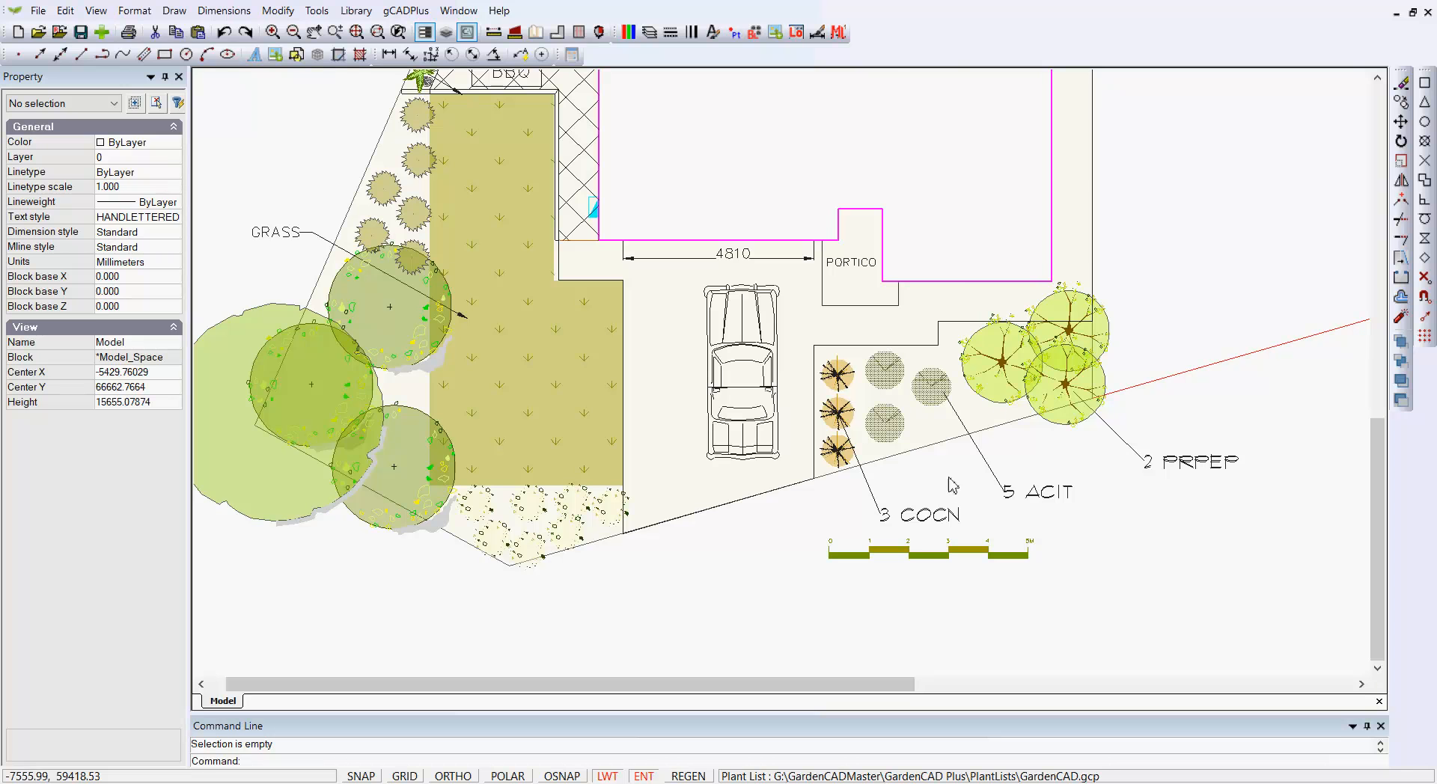
- Inspect the species tag properties of the lower ACIT shrub symbol next to the COCN plants
scroll(898, 466, "up", 3)
left_click(891, 434)
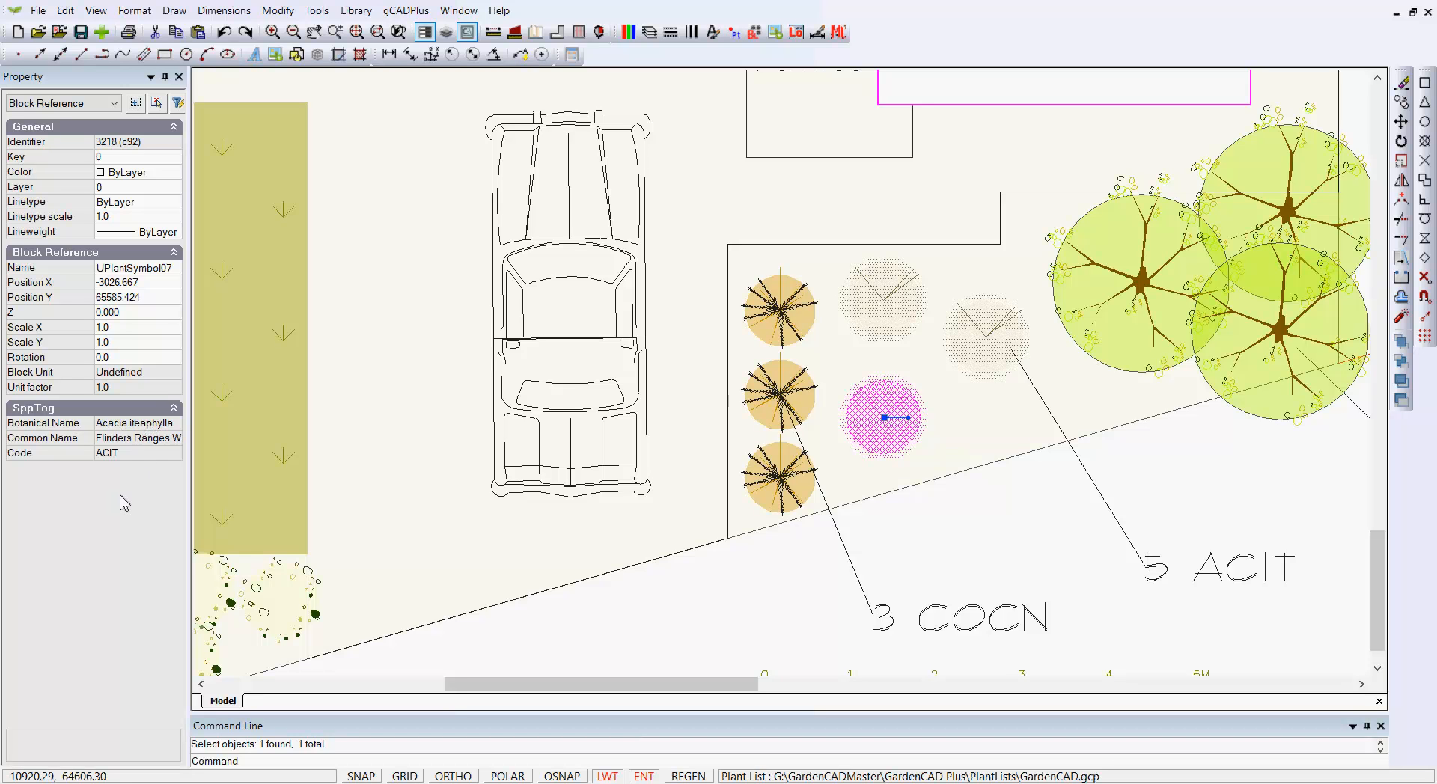
key("Escape")
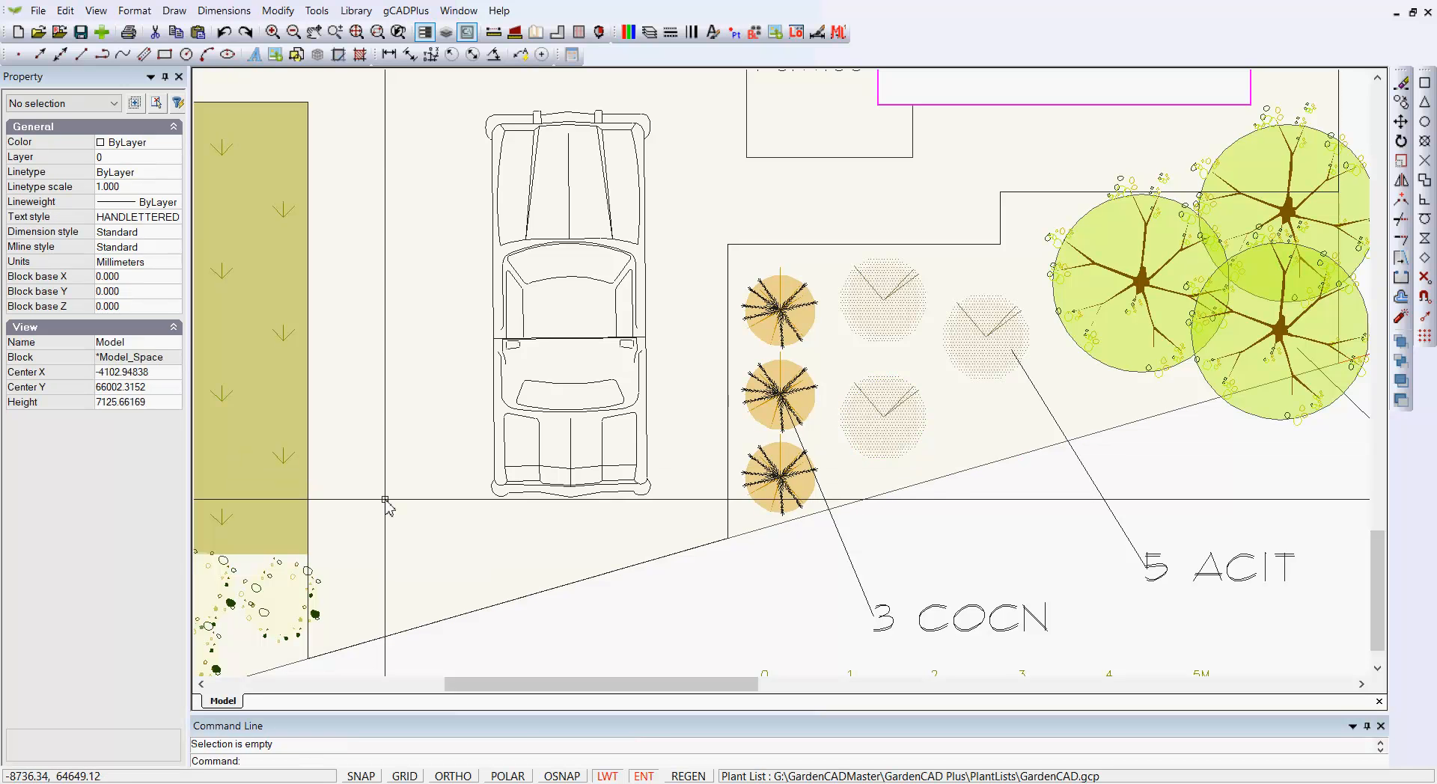
- Browse the GardenCAD.gcp plant list and recheck the species tag of the lower ACIT shrub symbol
left_click(409, 12)
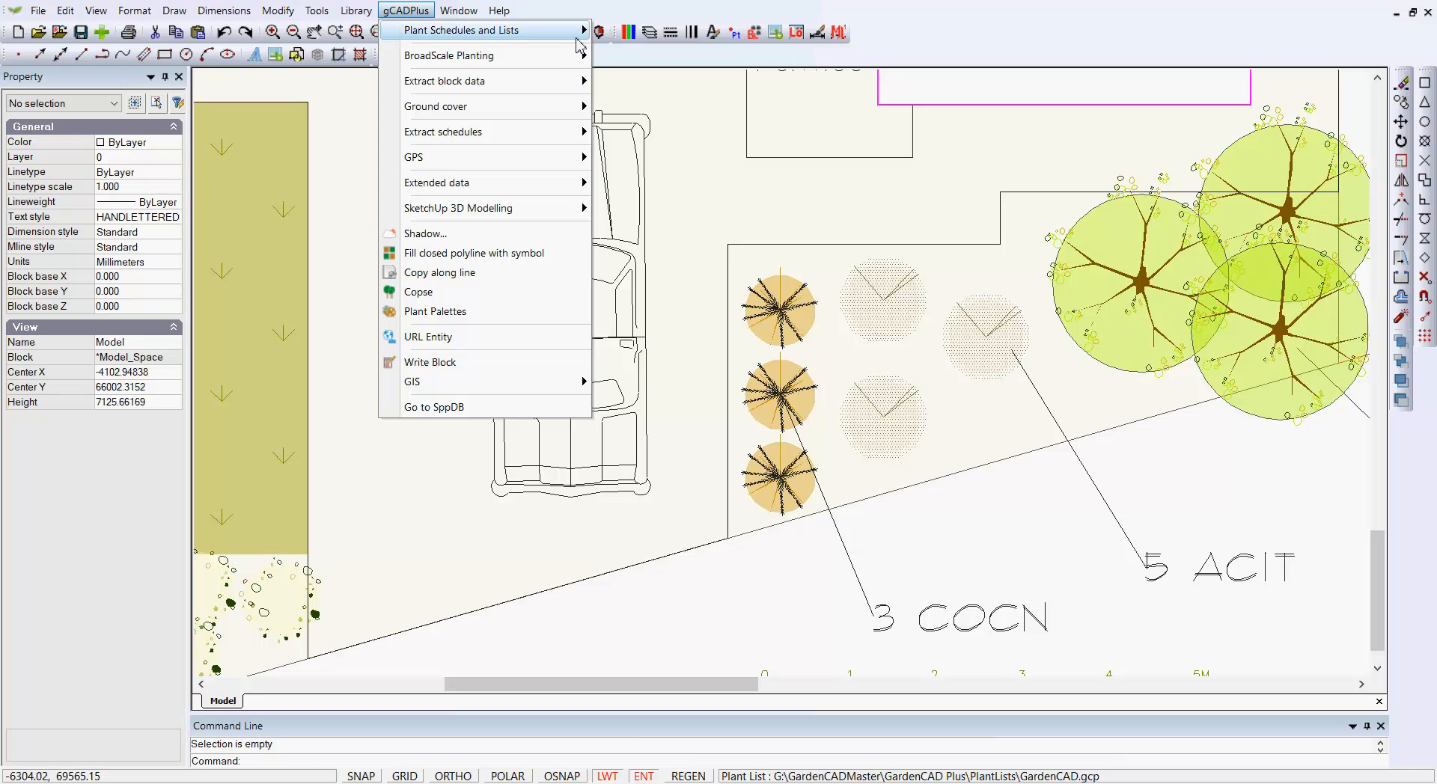
mouse_move(580, 46)
left_click(658, 67)
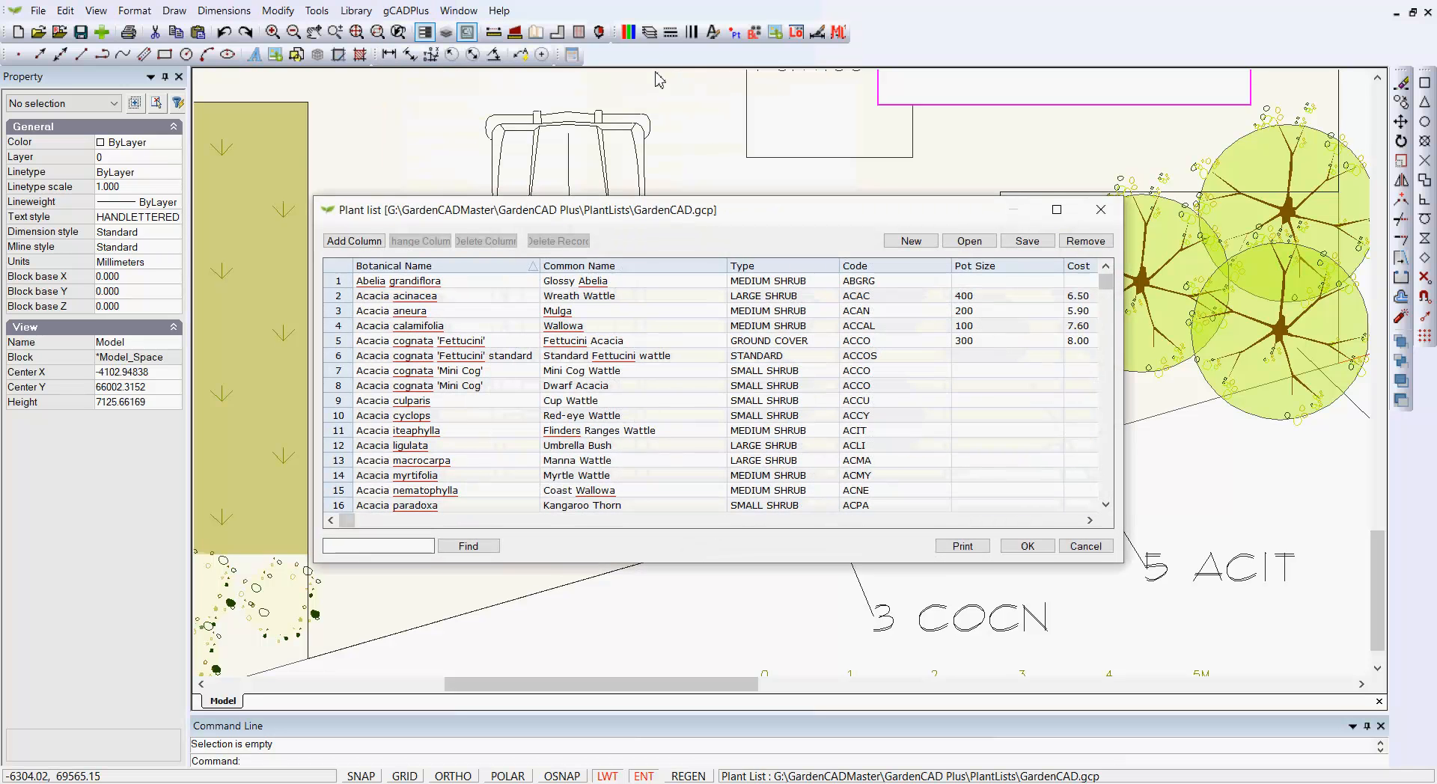
scroll(764, 429, "down", 5)
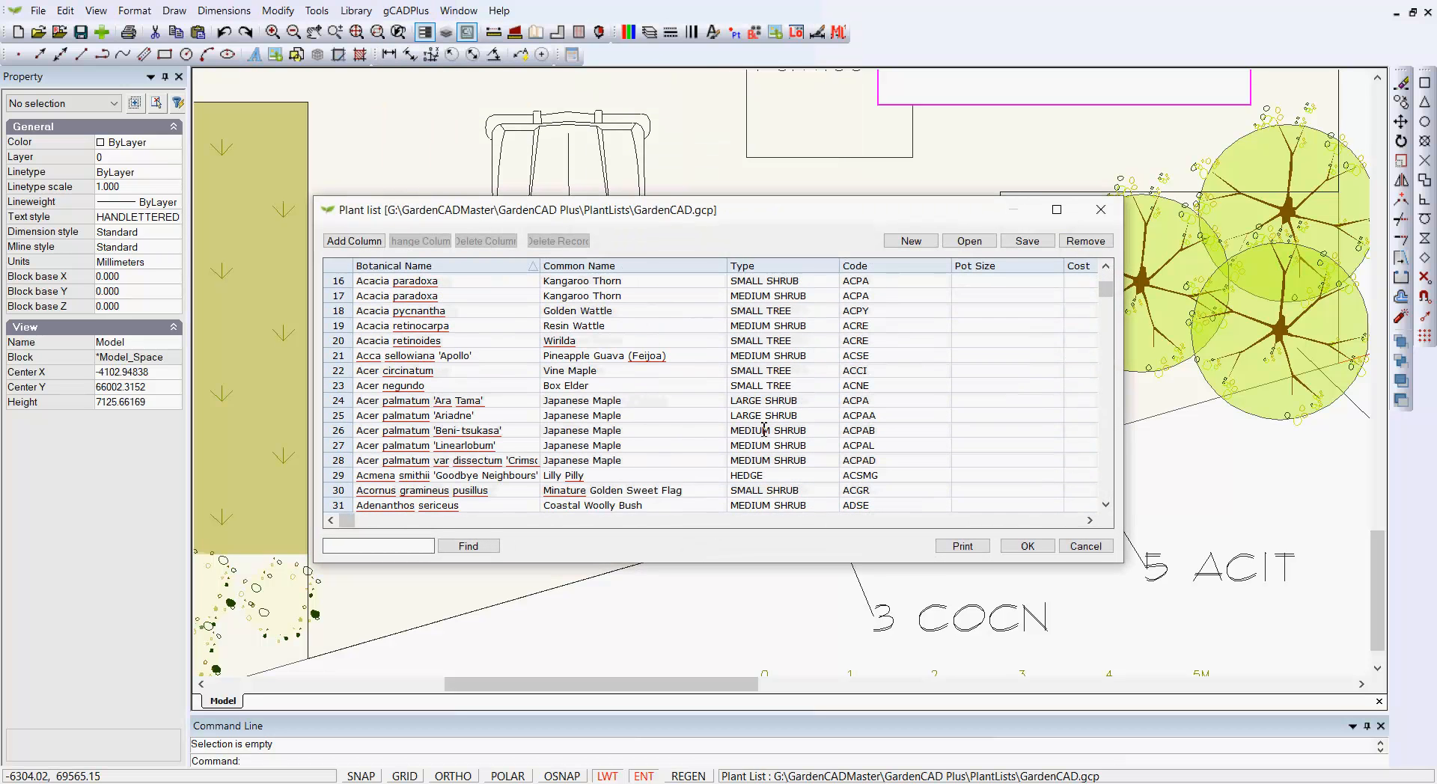
scroll(764, 430, "down", 1)
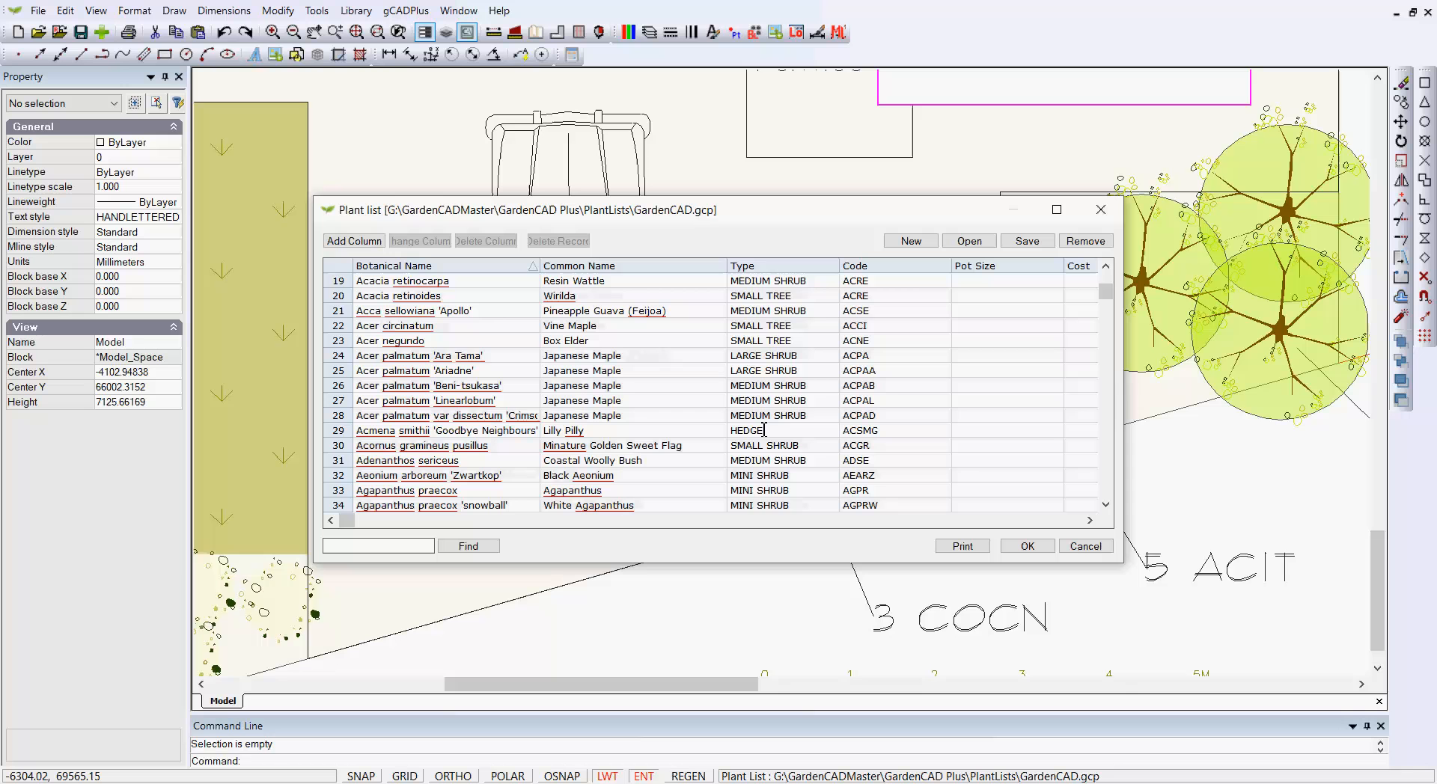
left_click(1086, 548)
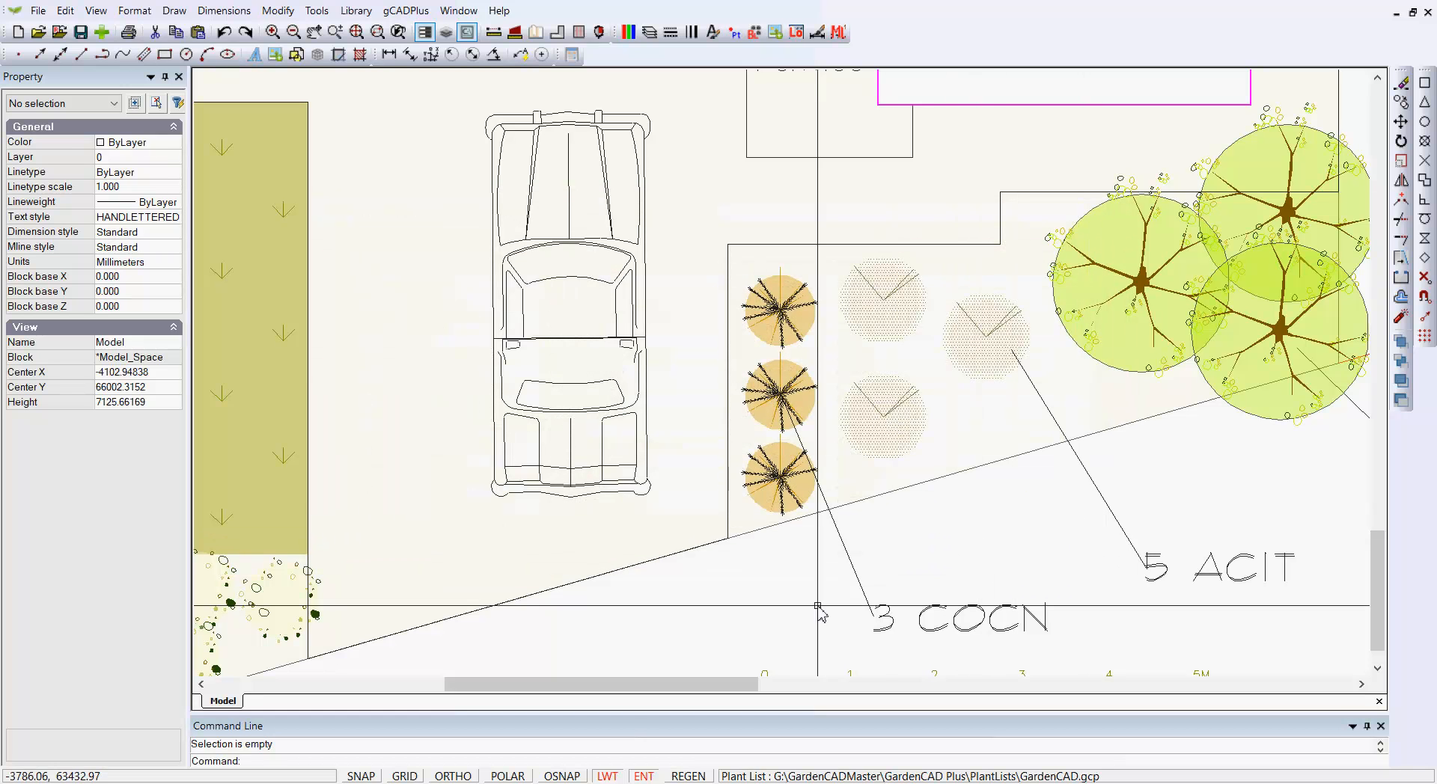
left_click(883, 416)
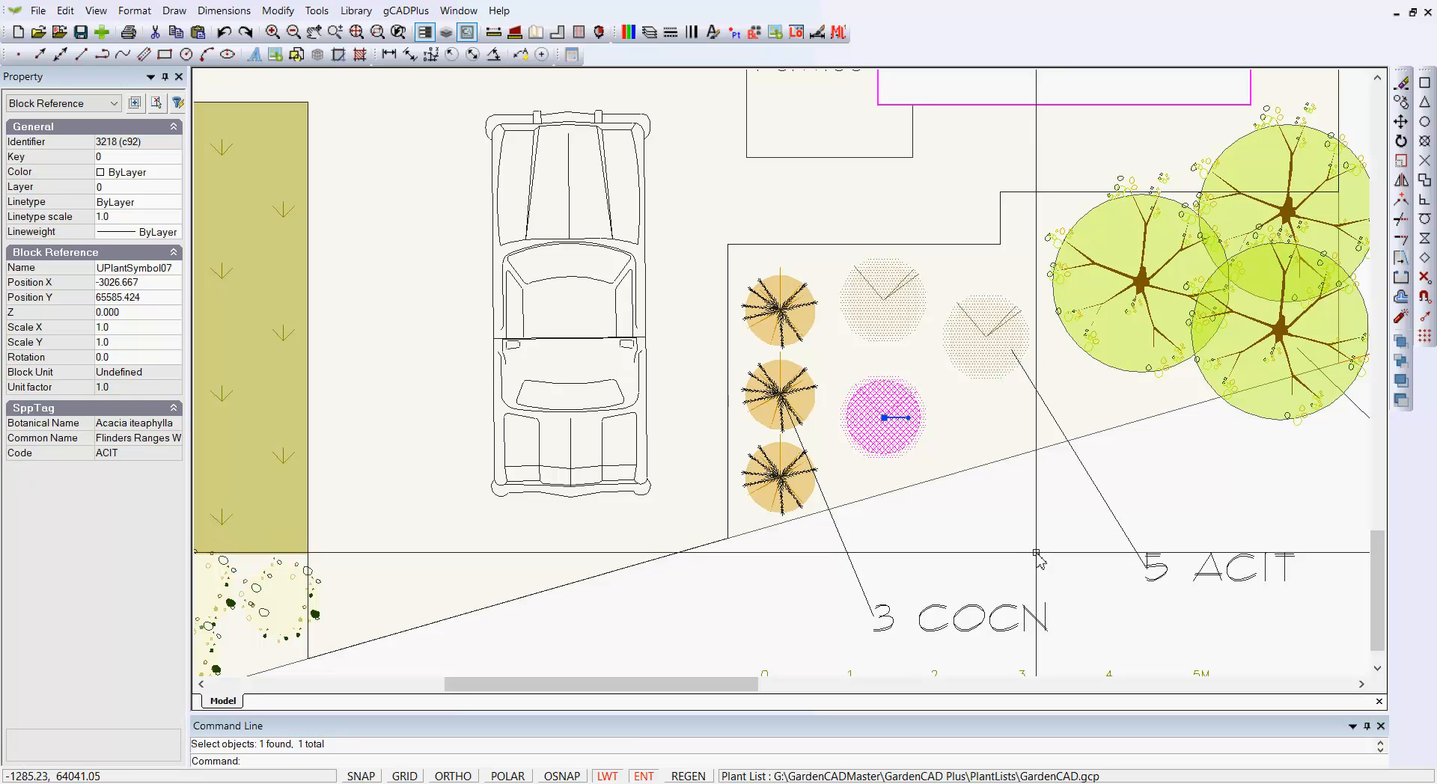
key("Escape")
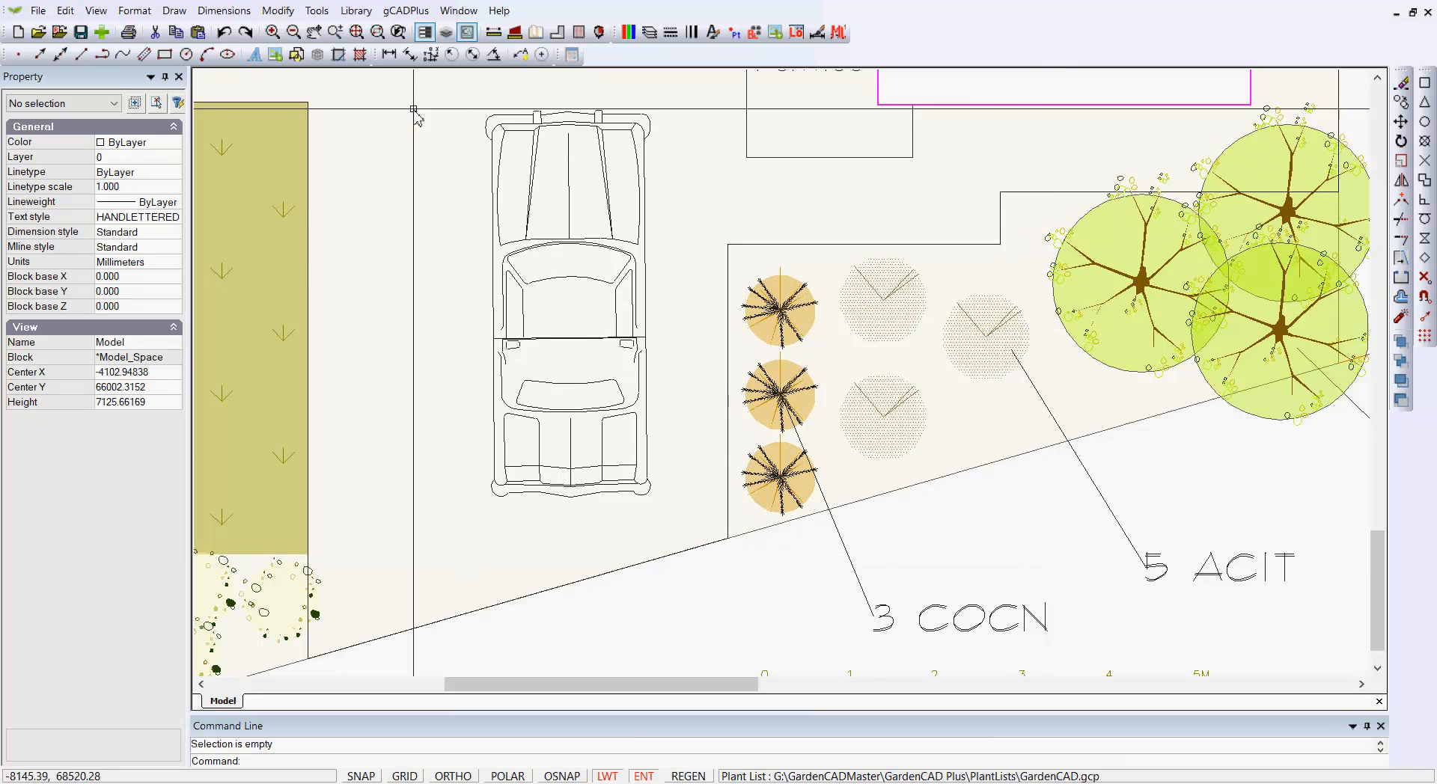
- Examine the Species extended data form for the lowest COCN plant and close it without storing anything
left_click(408, 10)
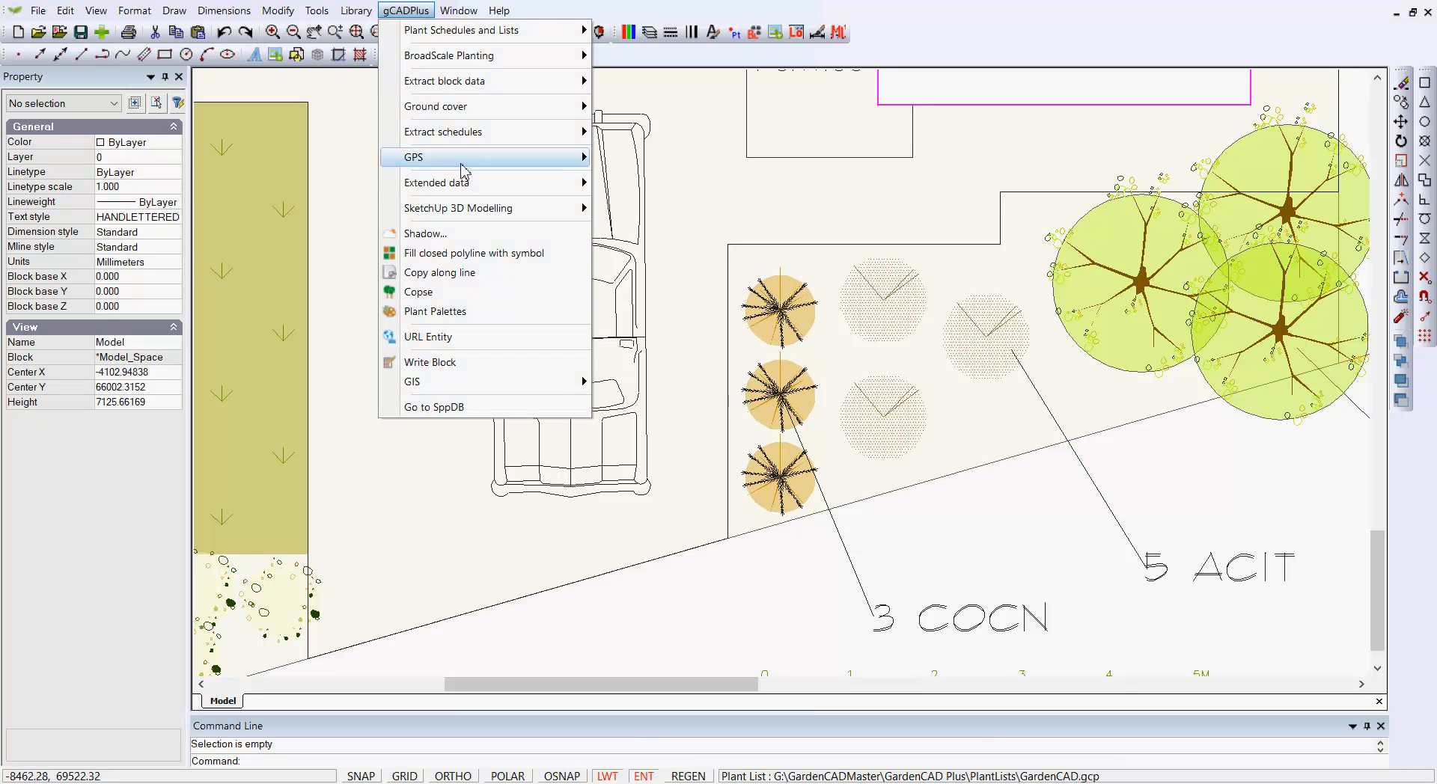
mouse_move(481, 182)
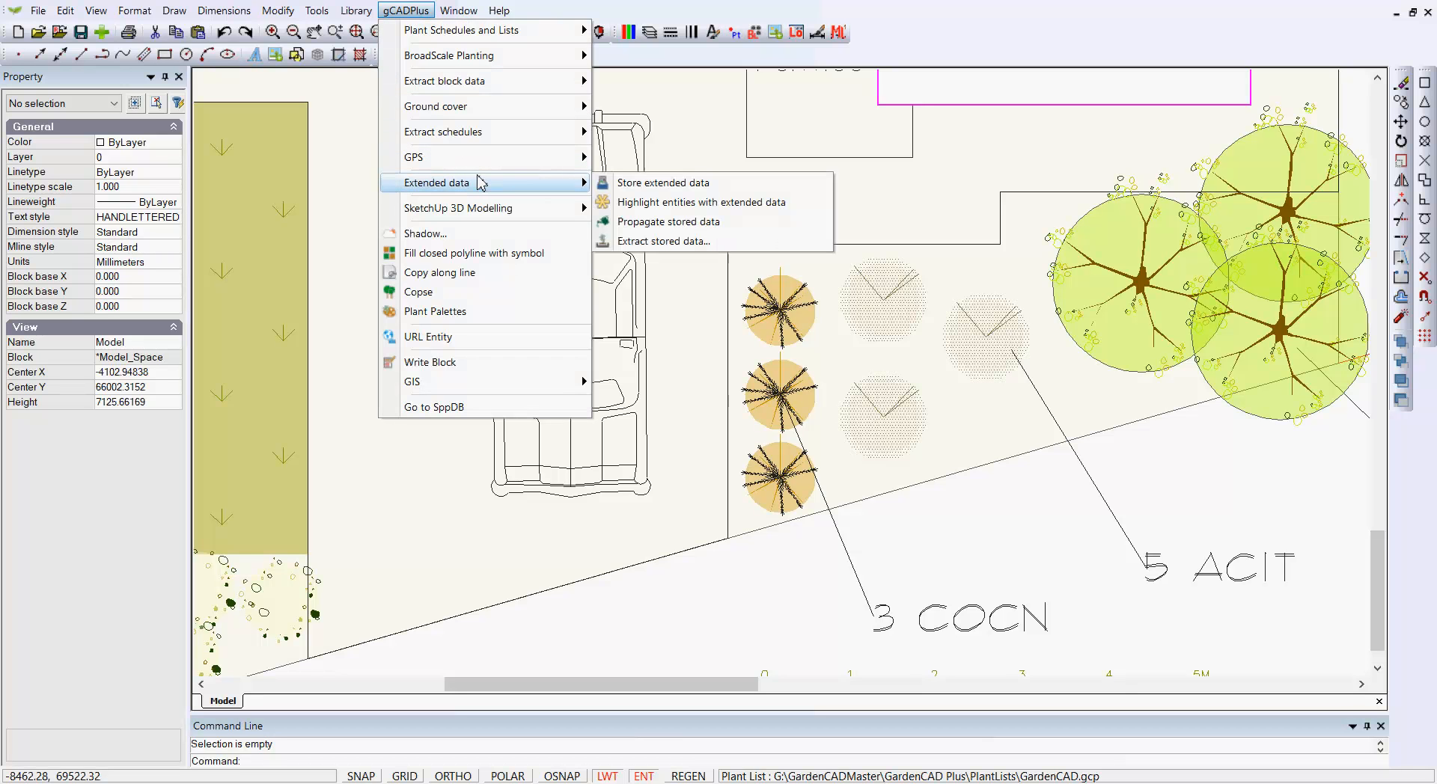
left_click(636, 187)
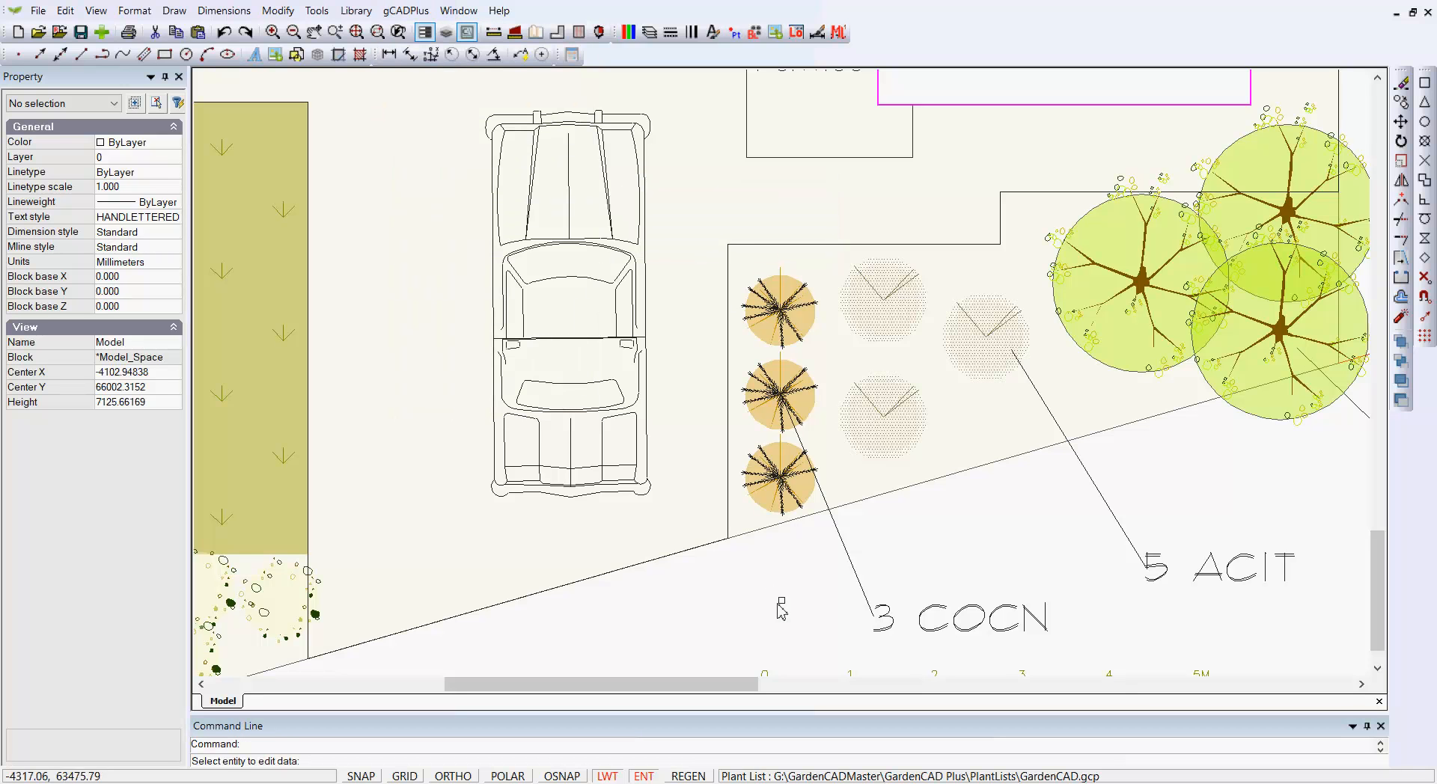
left_click(781, 487)
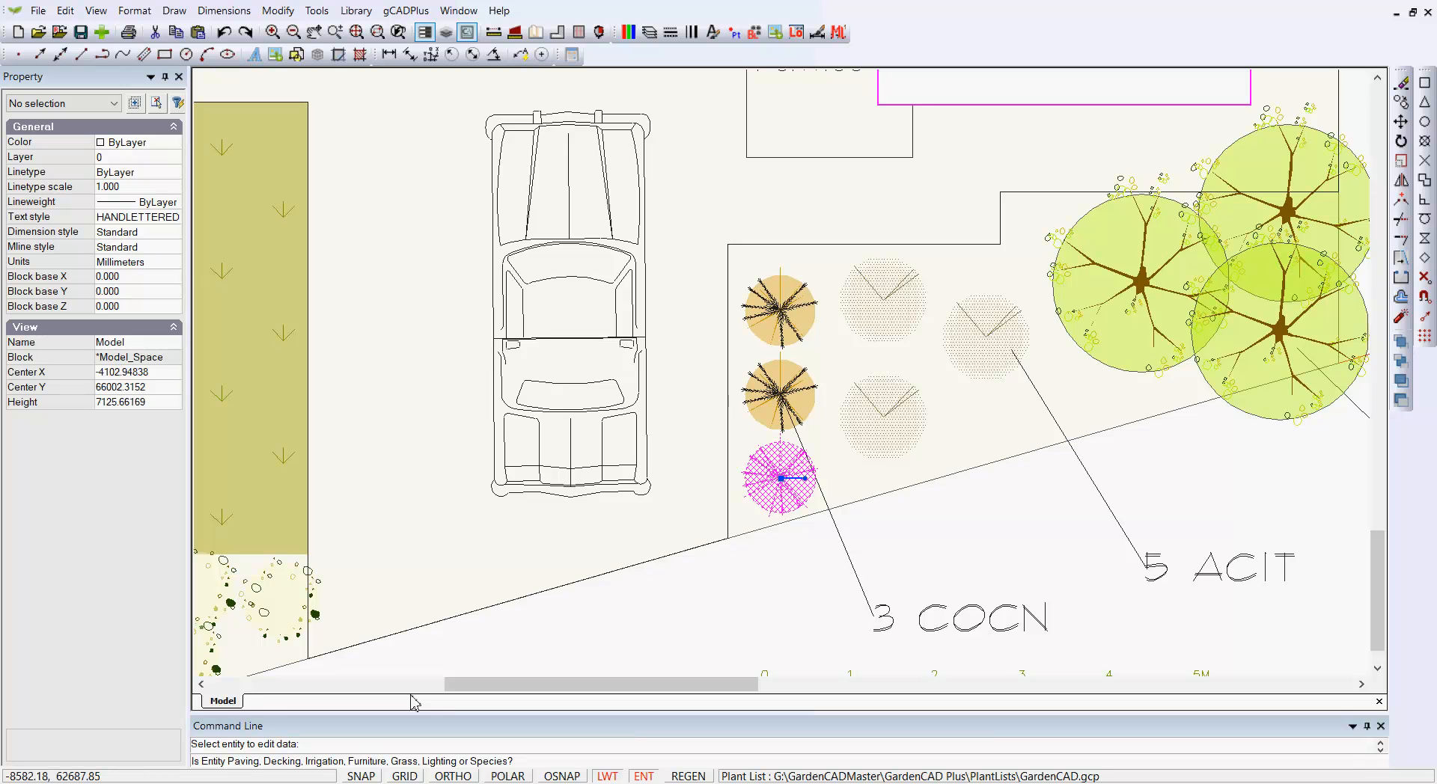
key("Return")
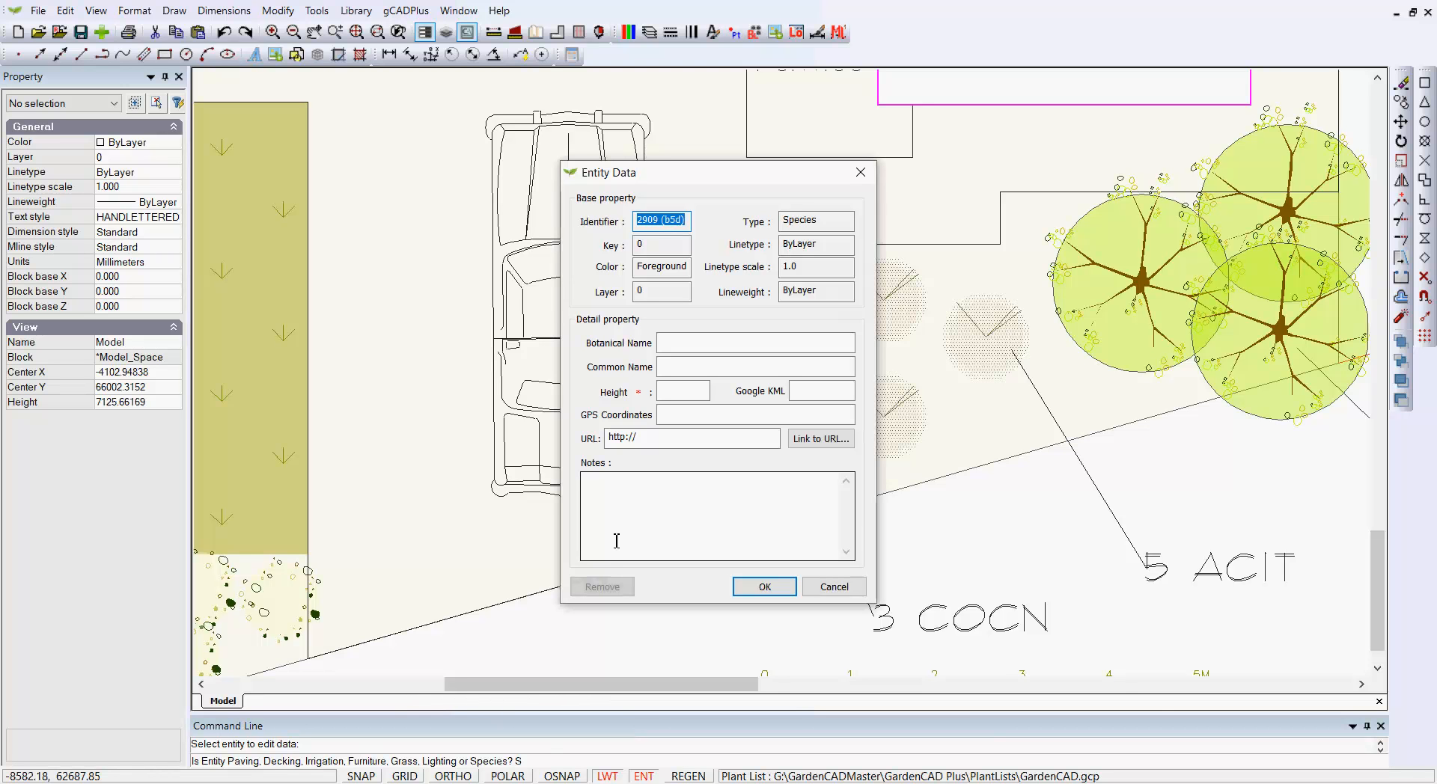
left_click(596, 491)
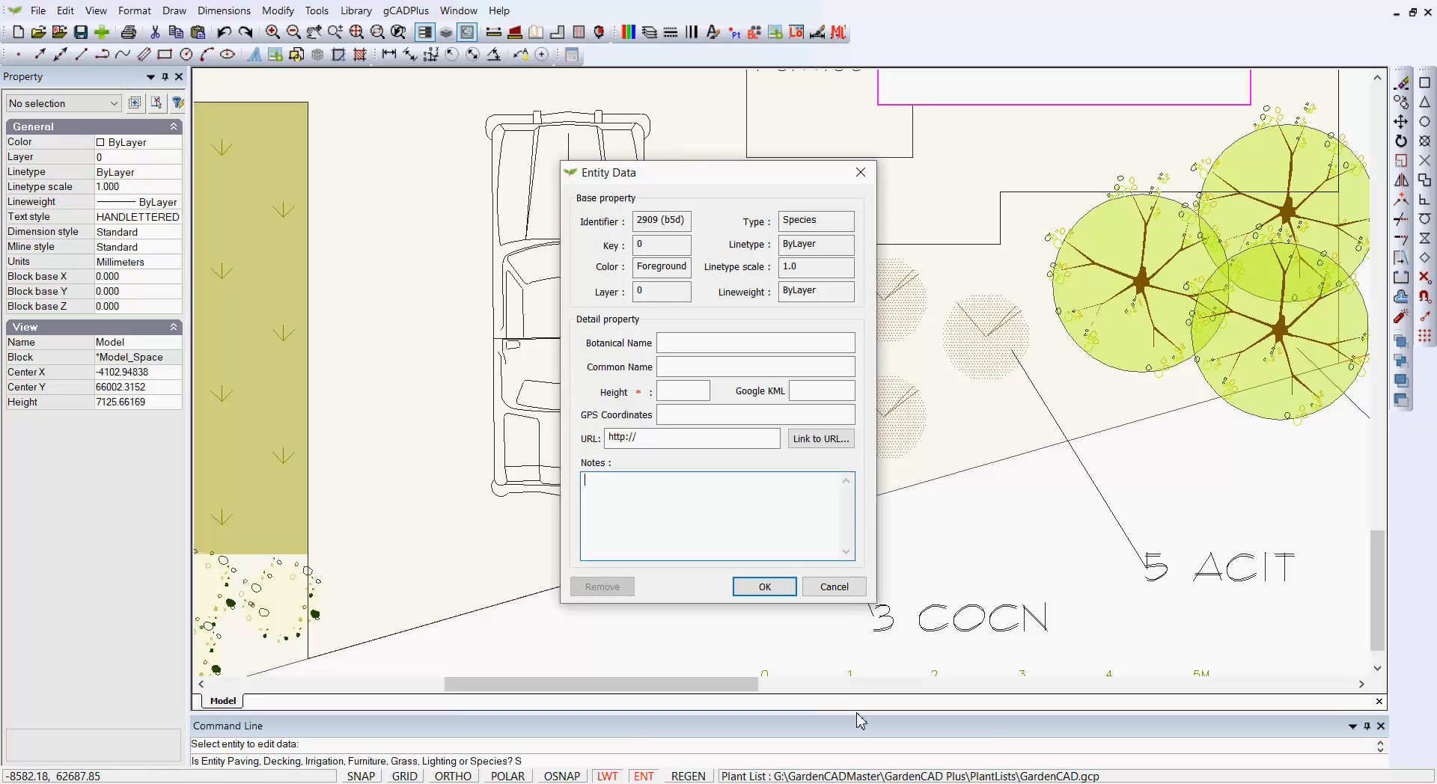
left_click(837, 588)
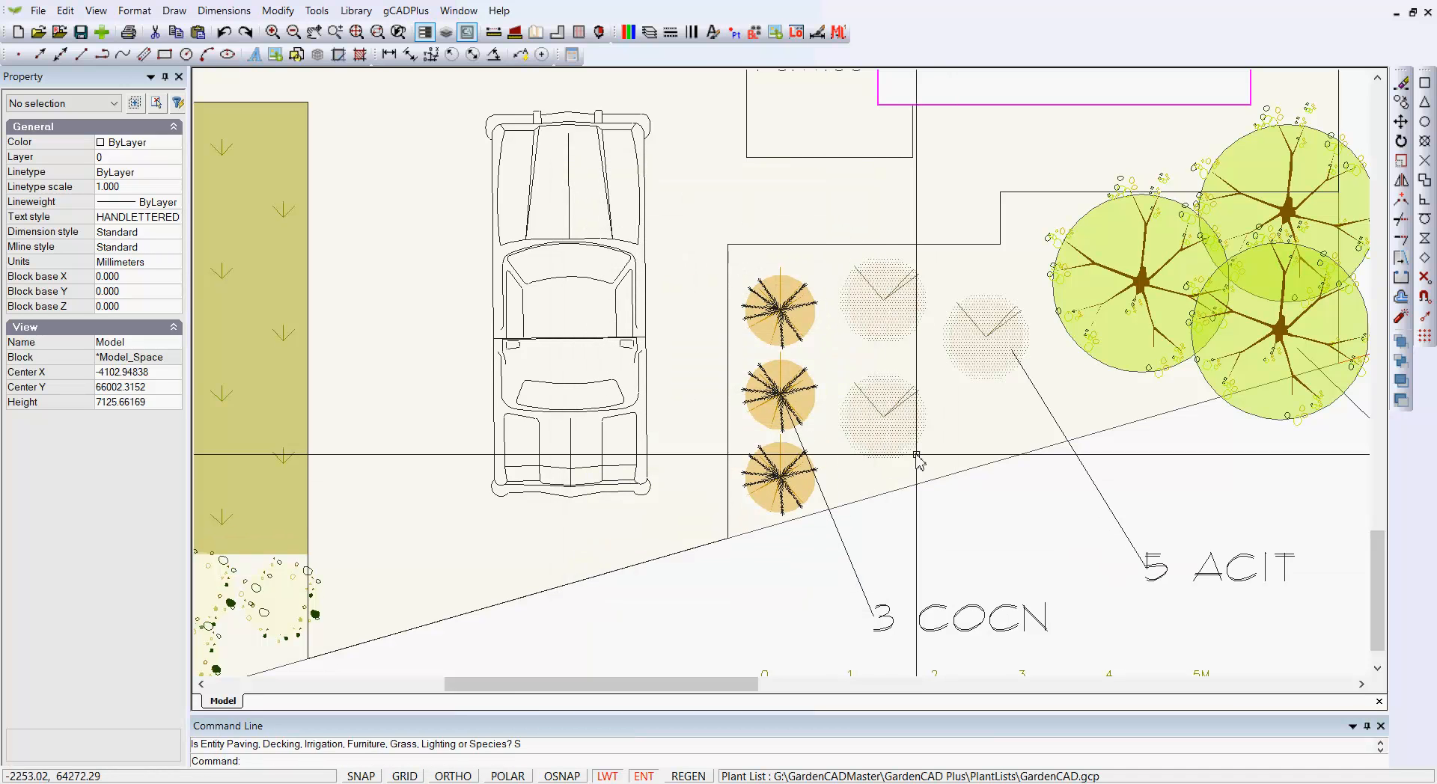
- View the stored-data tooltip of the lower ACIT shrub, and toggle entity tooltips (ENT) off and back on
mouse_move(898, 423)
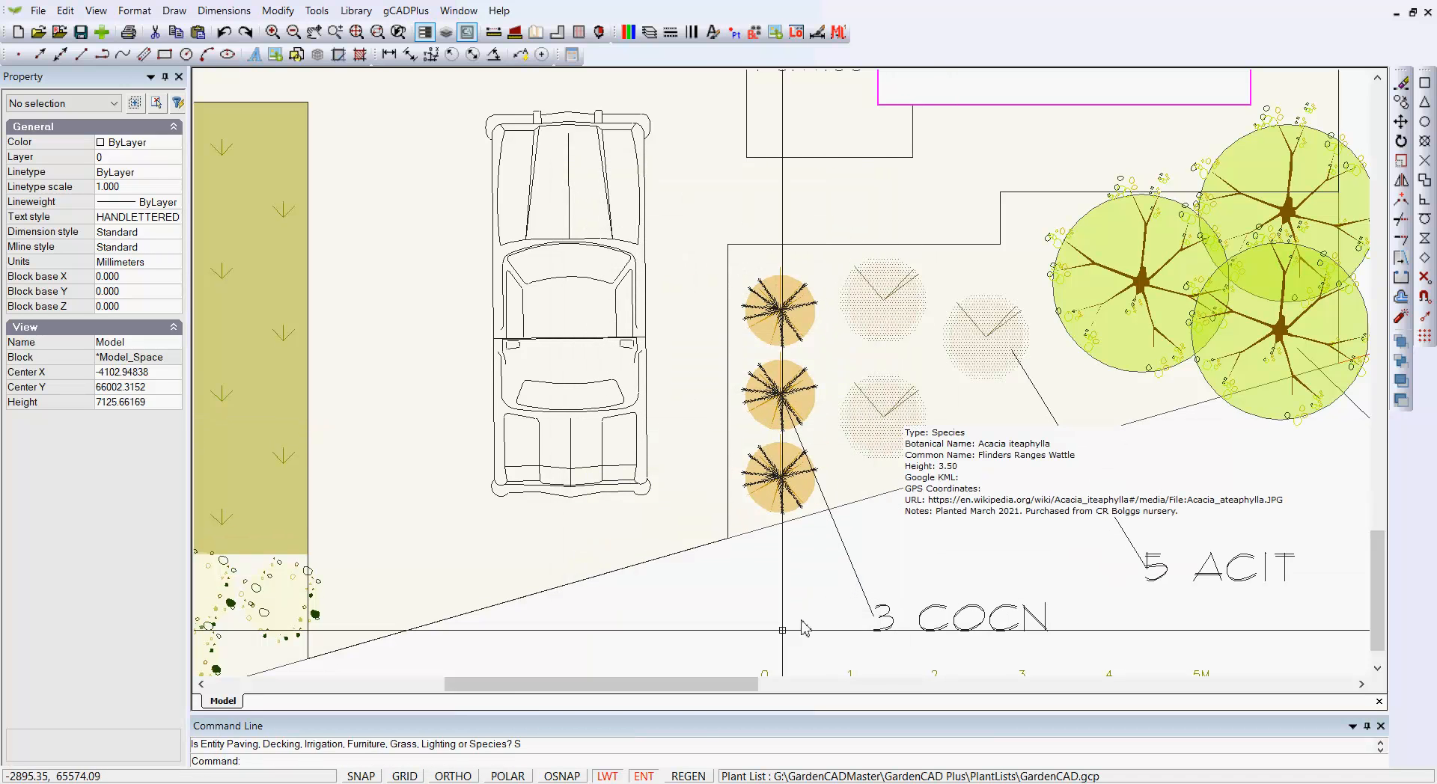
left_click(652, 776)
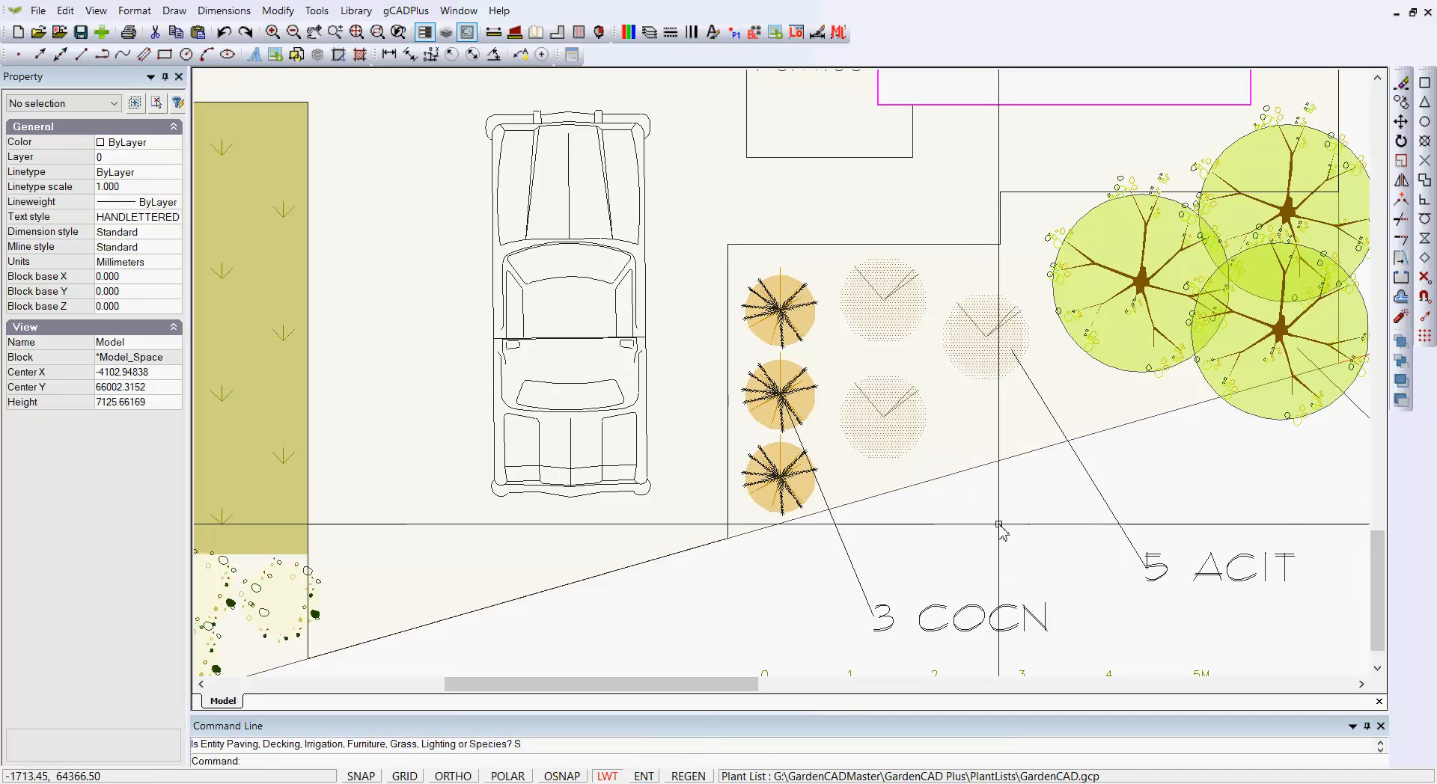
left_click(645, 776)
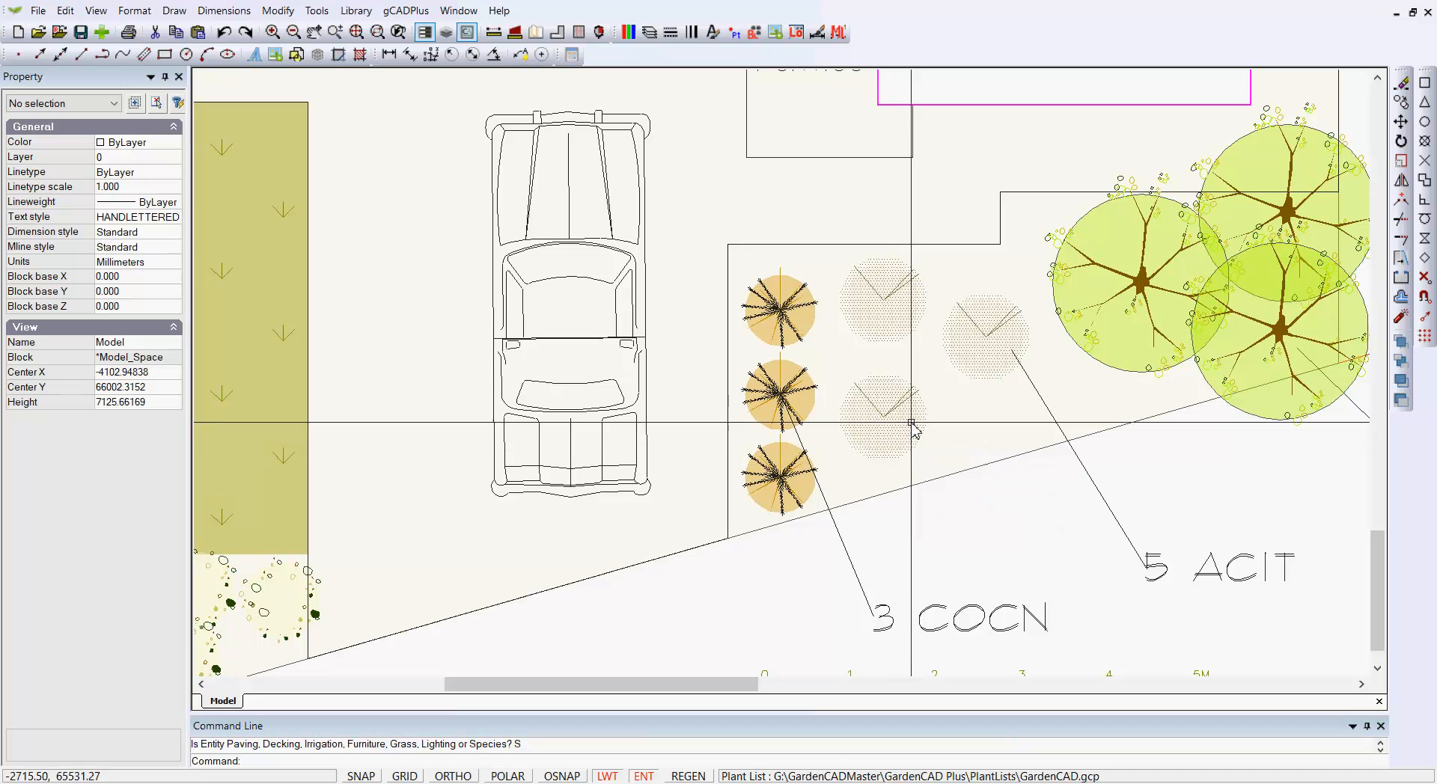
- Review the stored extended data and notes of the lower ACIT shrub, and use its Link to URL
left_click(404, 12)
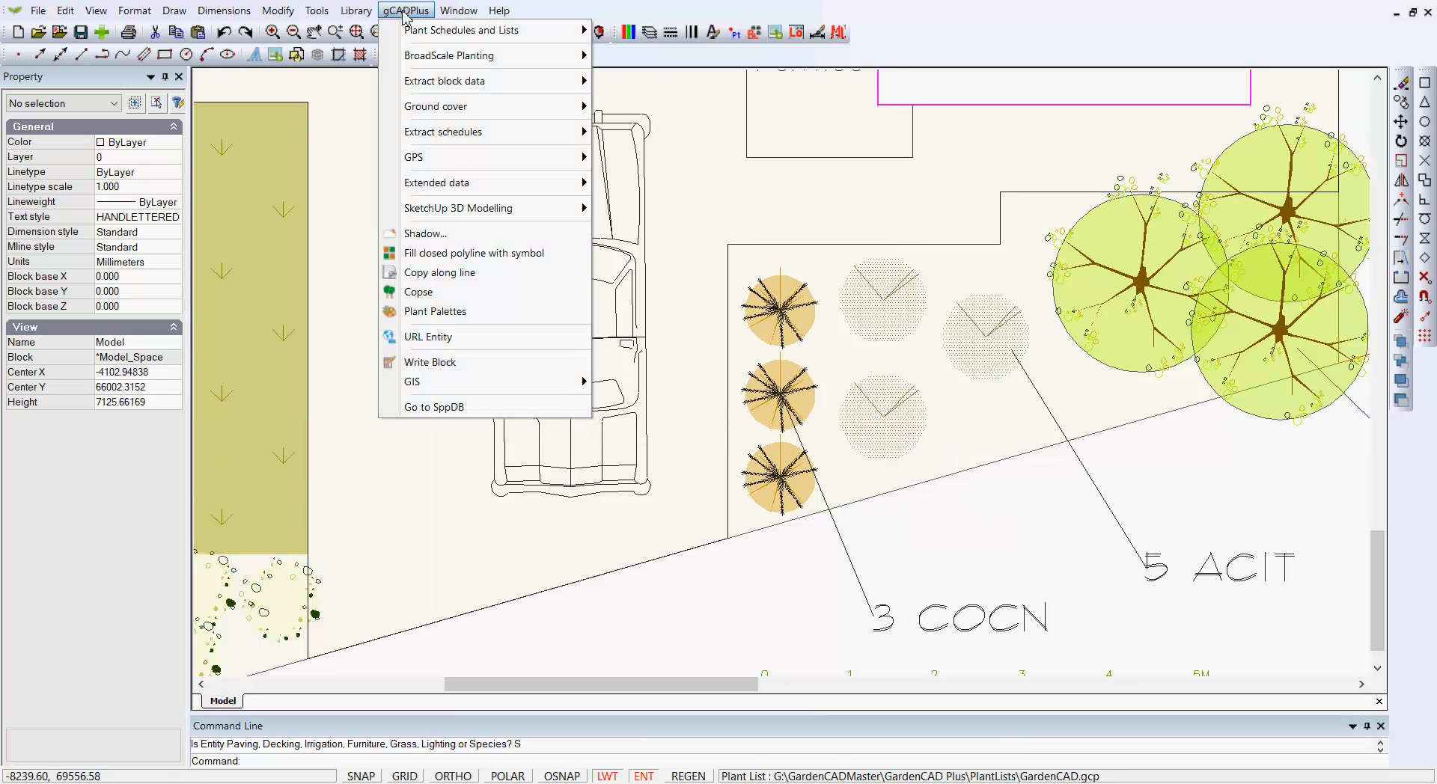
mouse_move(506, 185)
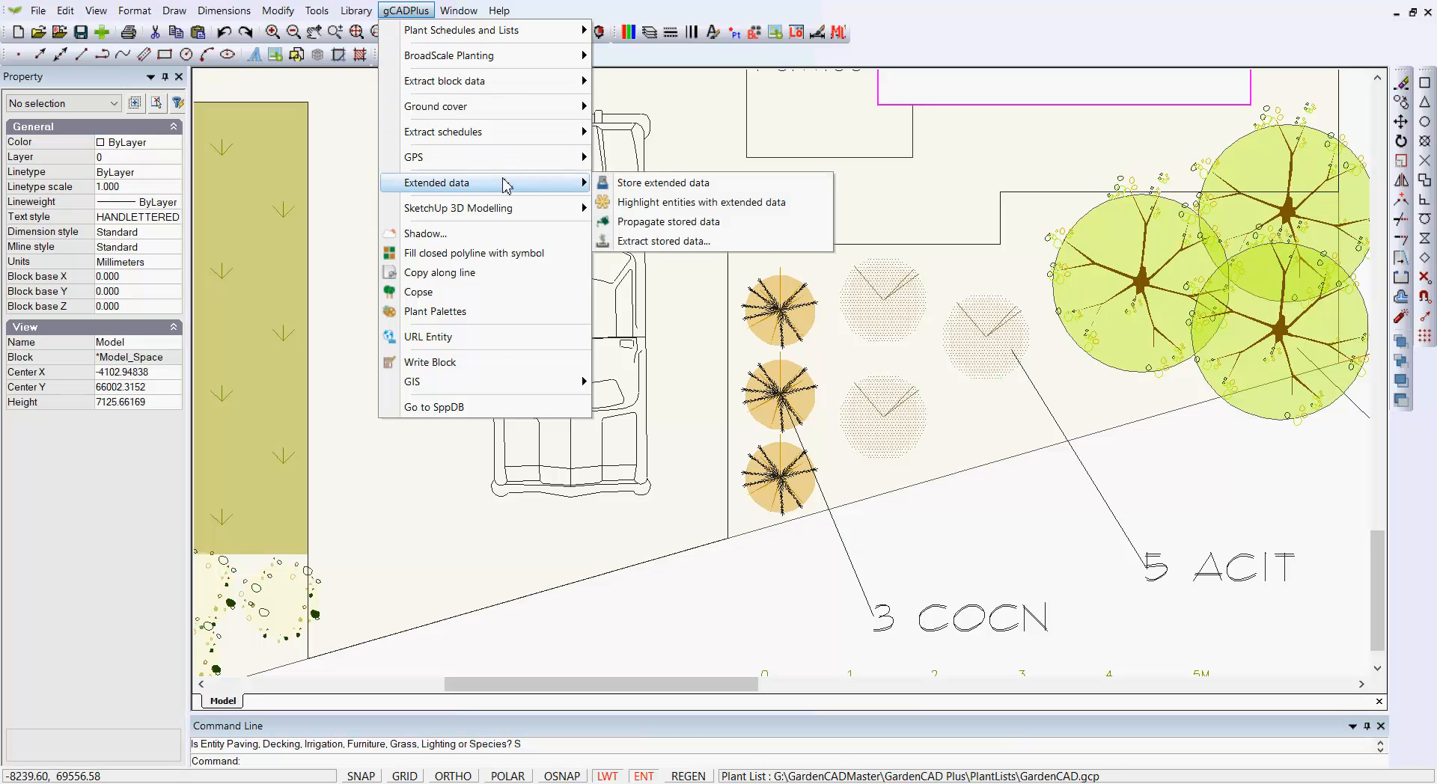
left_click(670, 185)
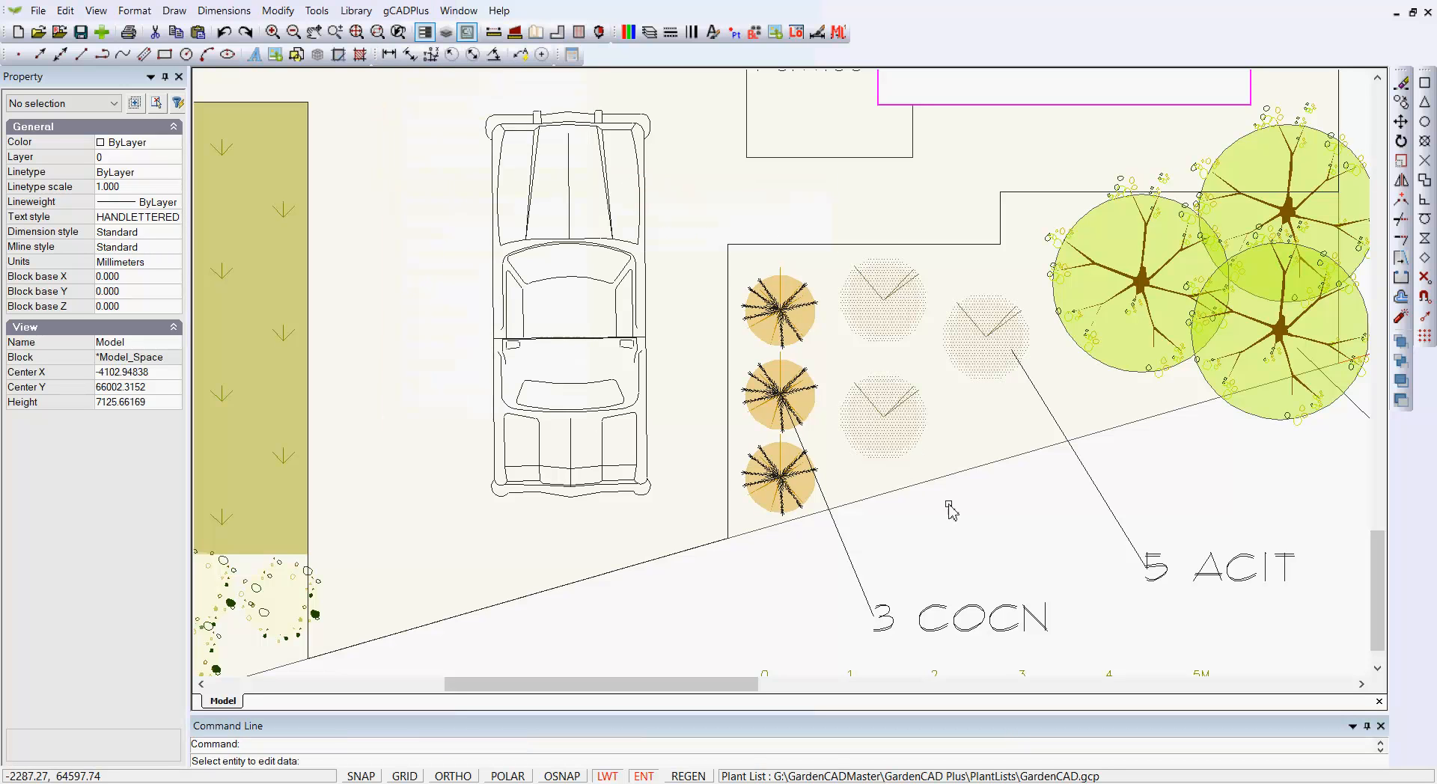
left_click(908, 445)
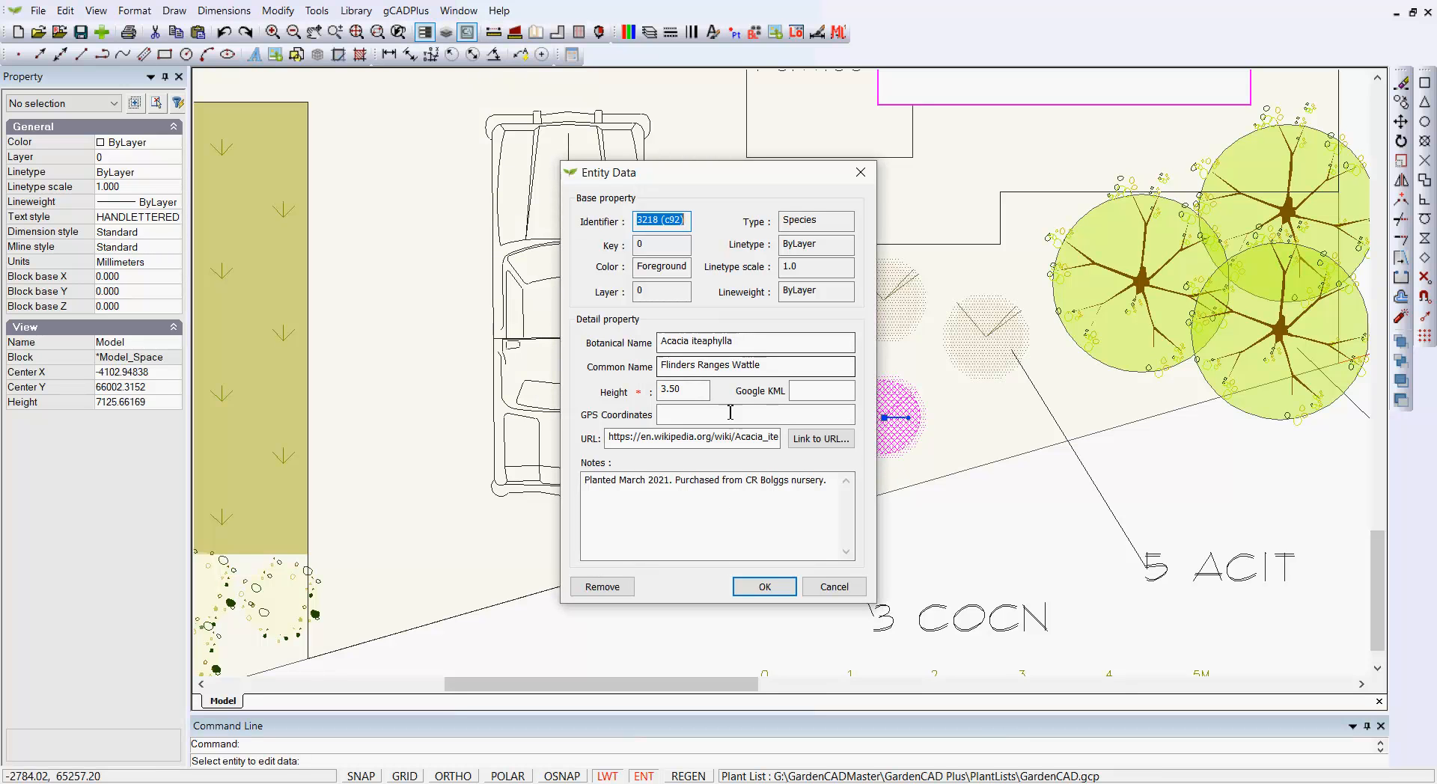
left_click(651, 503)
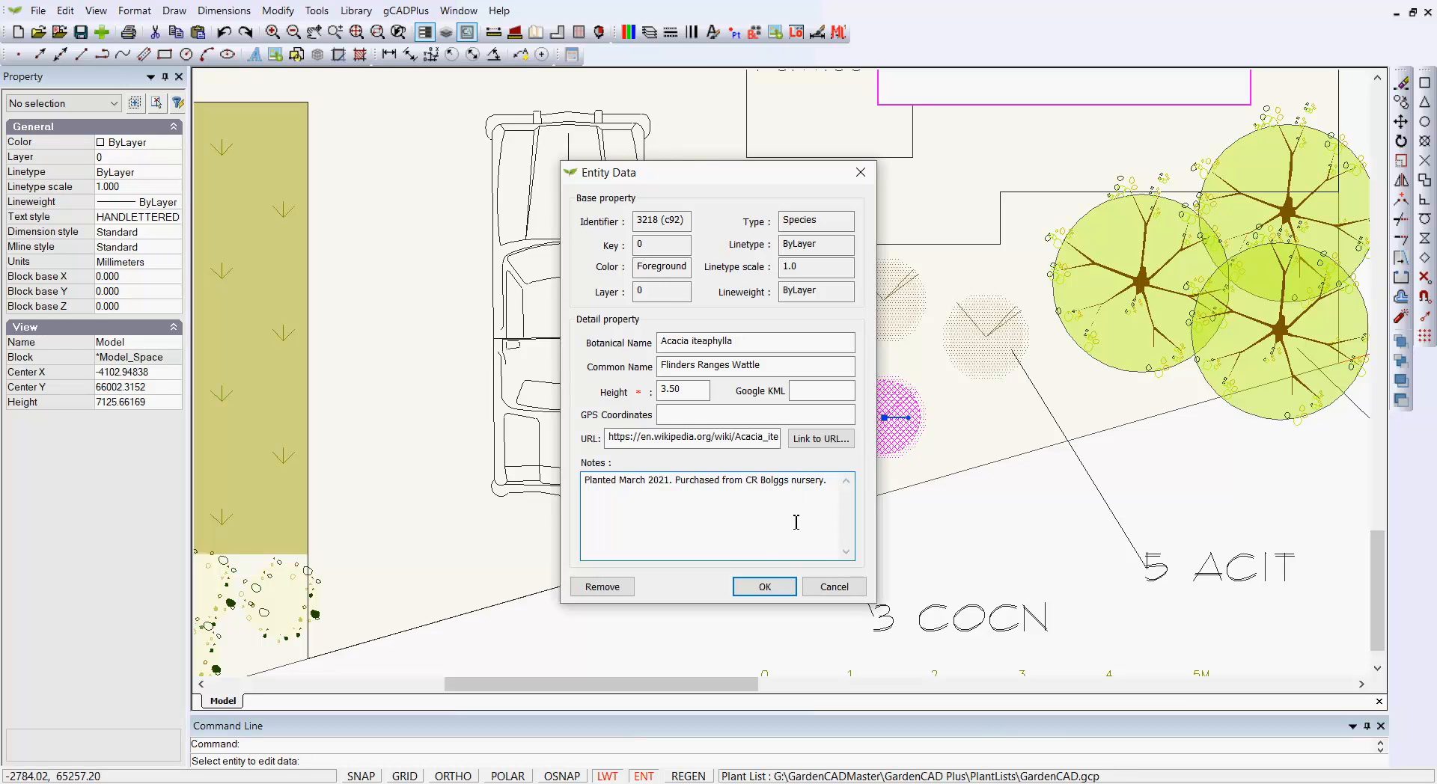
left_click(816, 445)
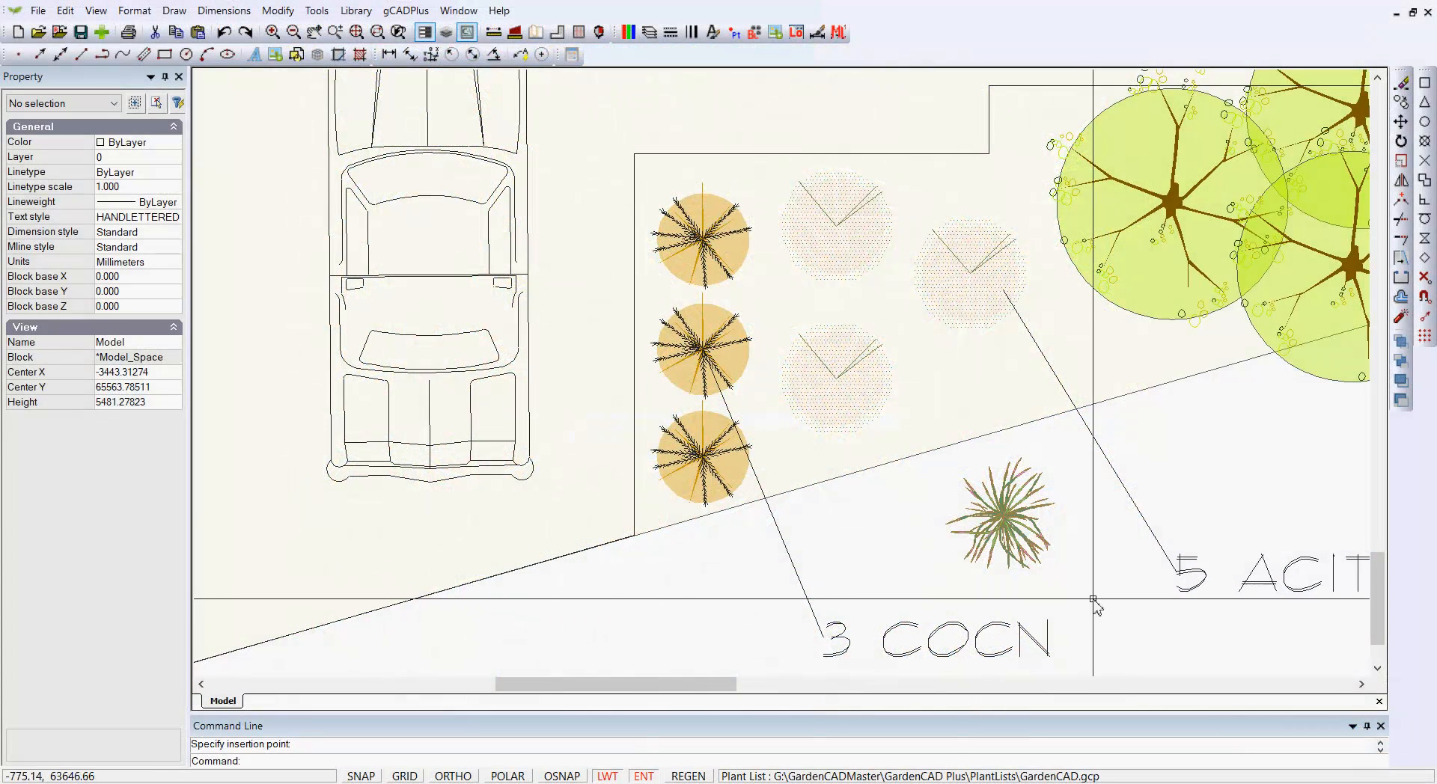
- Move the spiky Acacia iteaphylla symbol from outside the boundary into the planting bed, just below the rightmost ACIT shrub
scroll(995, 516, "up", 2)
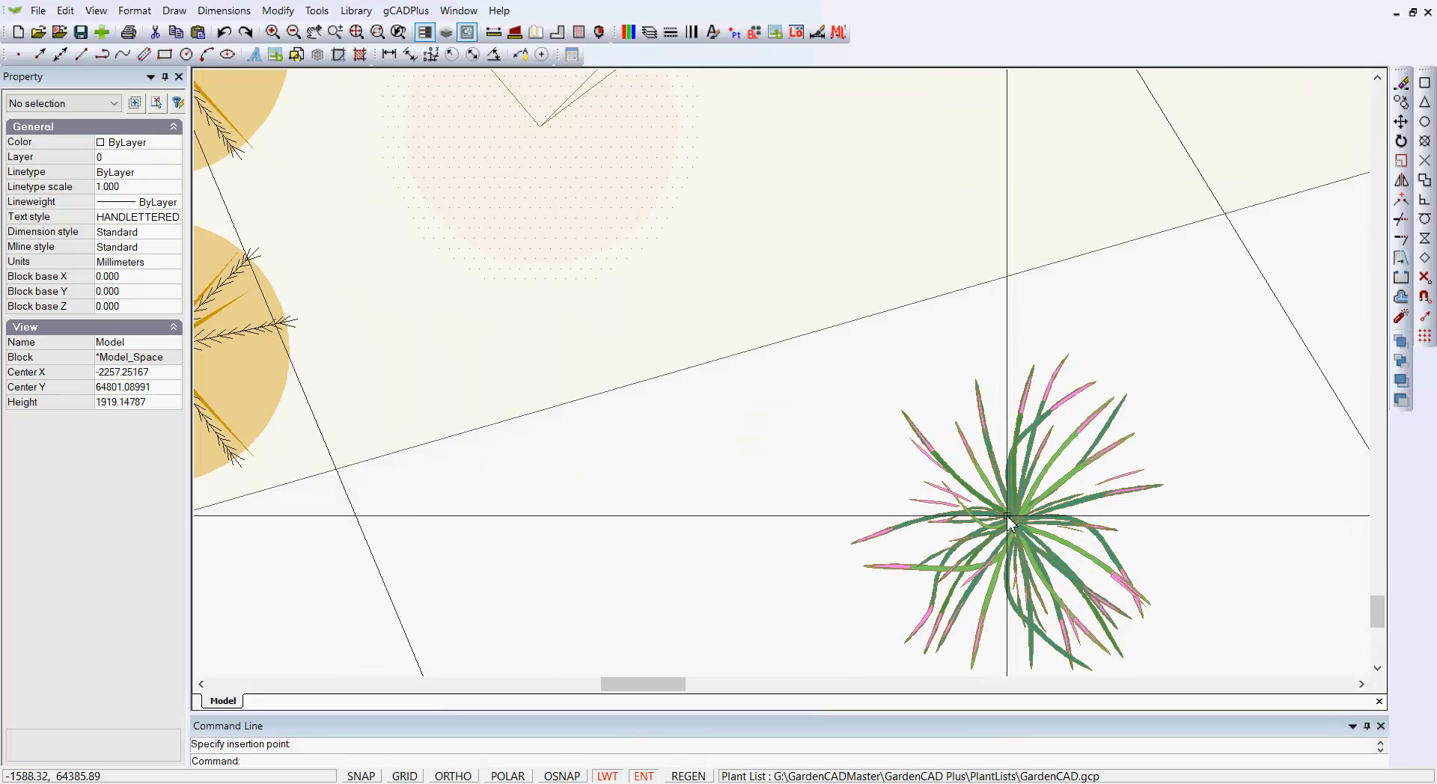
scroll(1027, 517, "down", 3)
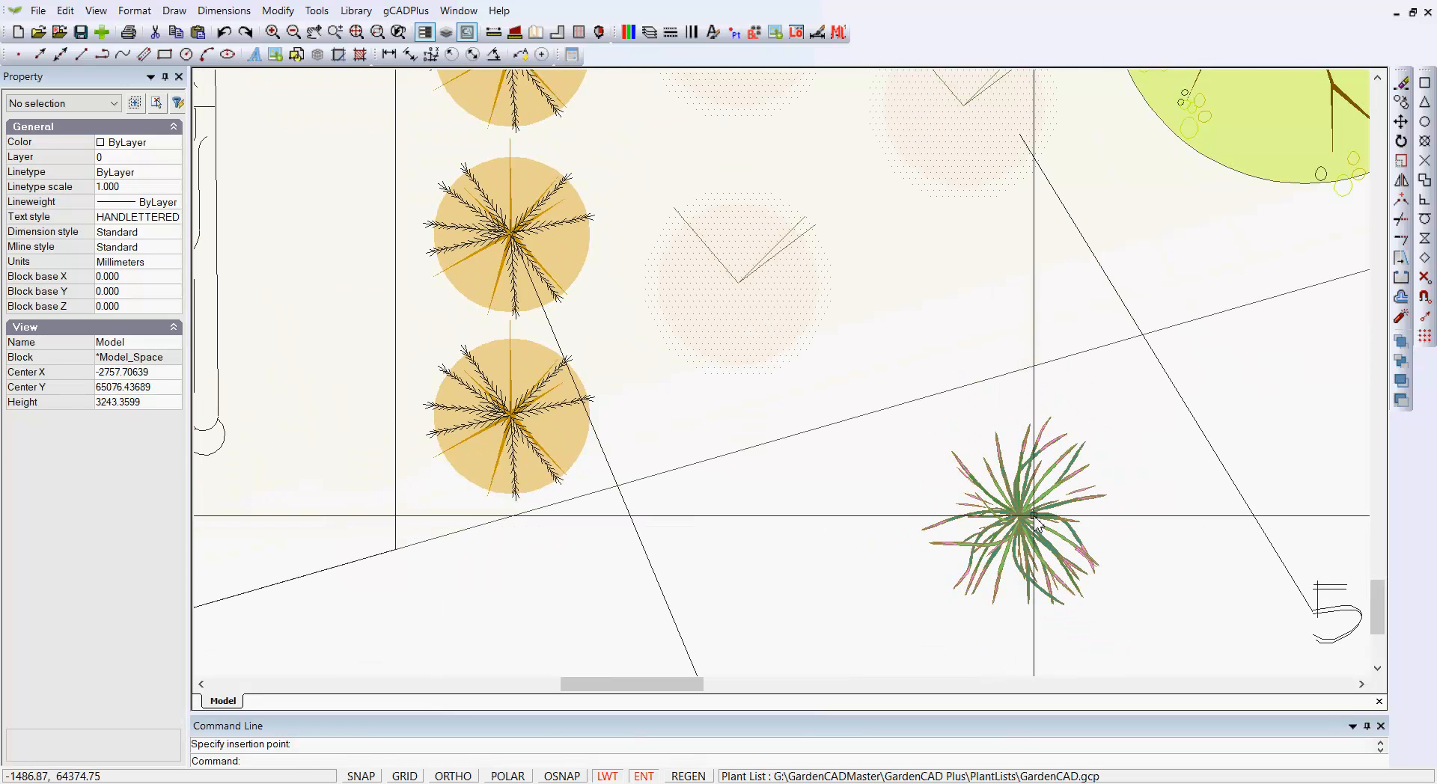
left_click(1019, 517)
left_click_drag(1020, 517, 959, 238)
middle_click_drag(946, 375, 930, 552)
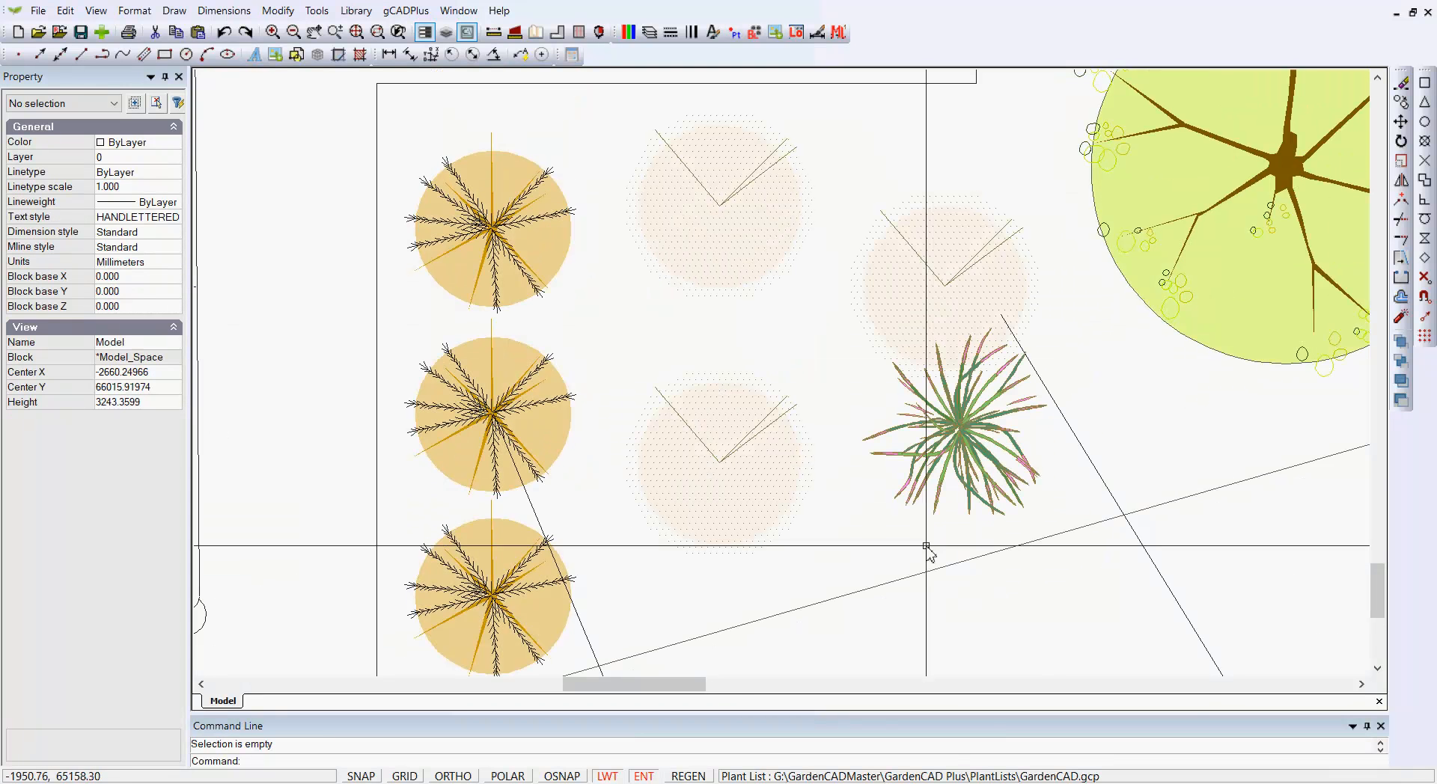
- Delete the two upper dotted ACIT shrub symbols from the planting bed
left_click(966, 312)
left_click(765, 214)
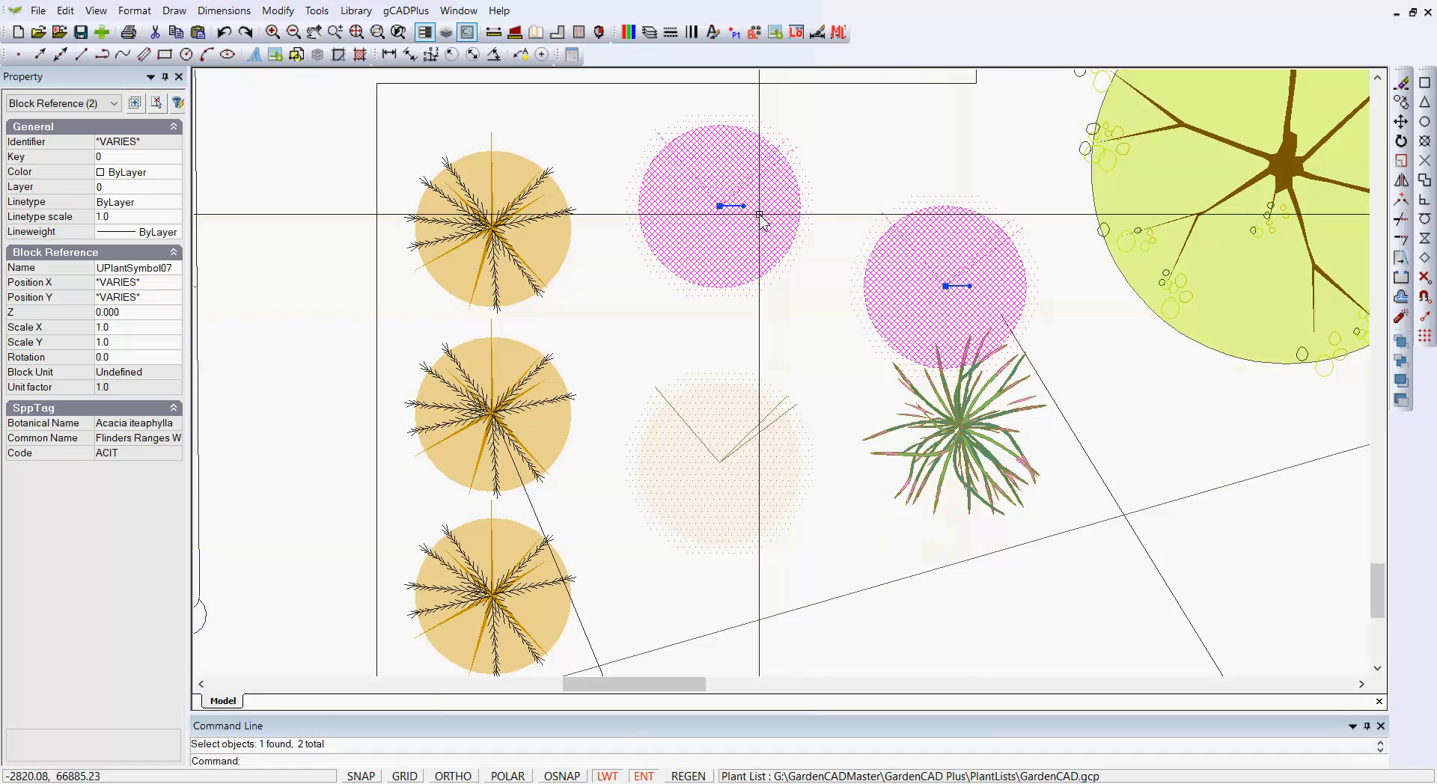
key("Delete")
- Copy the spiky Acacia iteaphylla symbol to the two spots in the upper part of the bed where the deleted shrubs stood
left_click(967, 421)
right_click(975, 417)
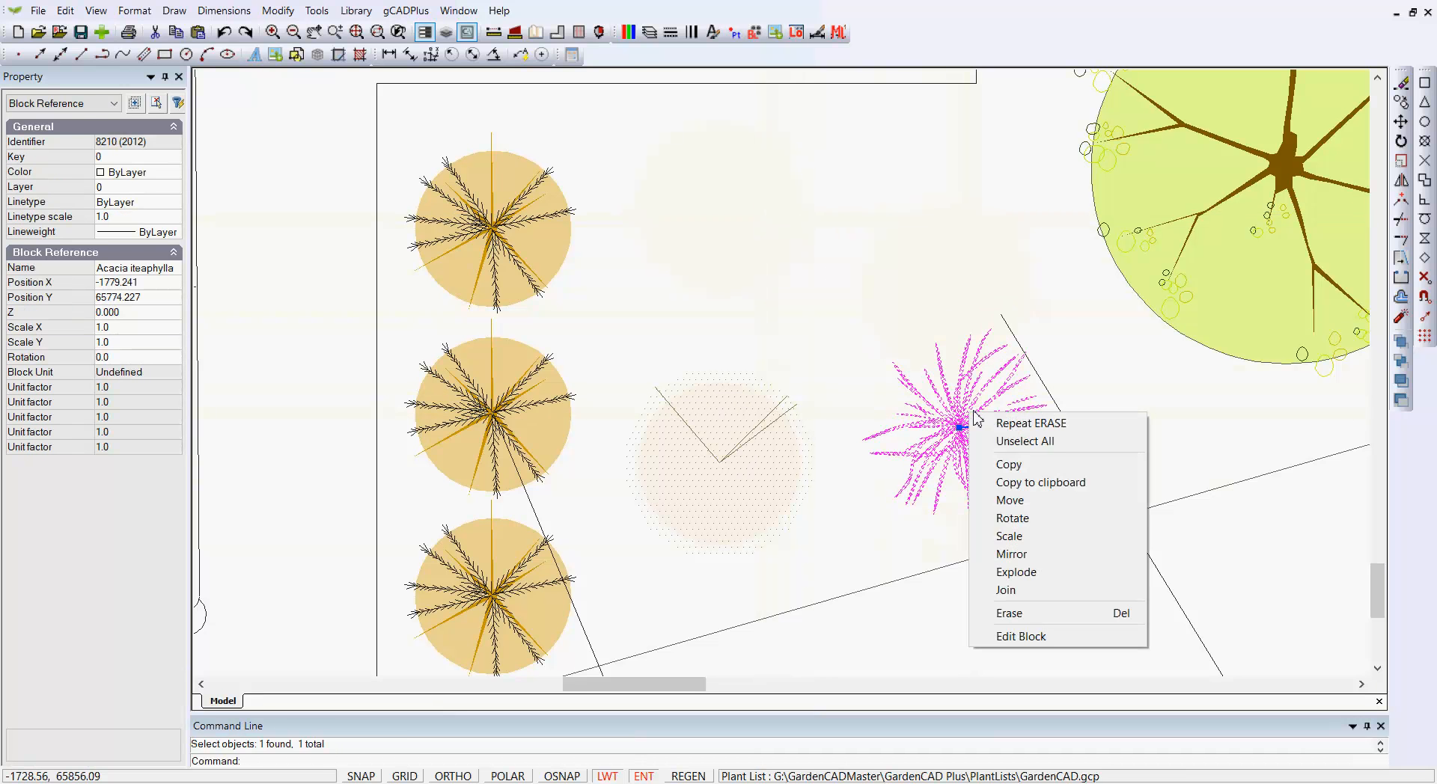
left_click(1008, 466)
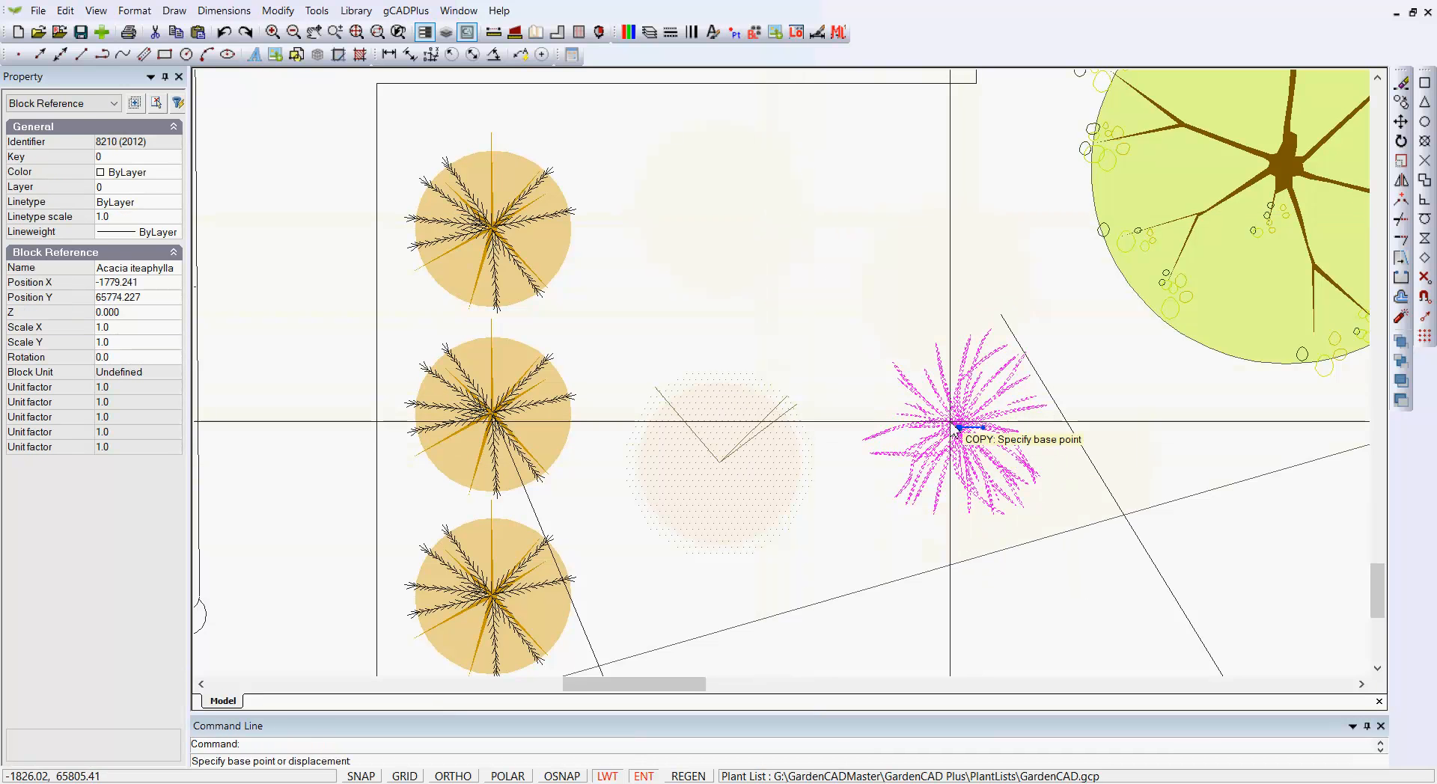
left_click(951, 422)
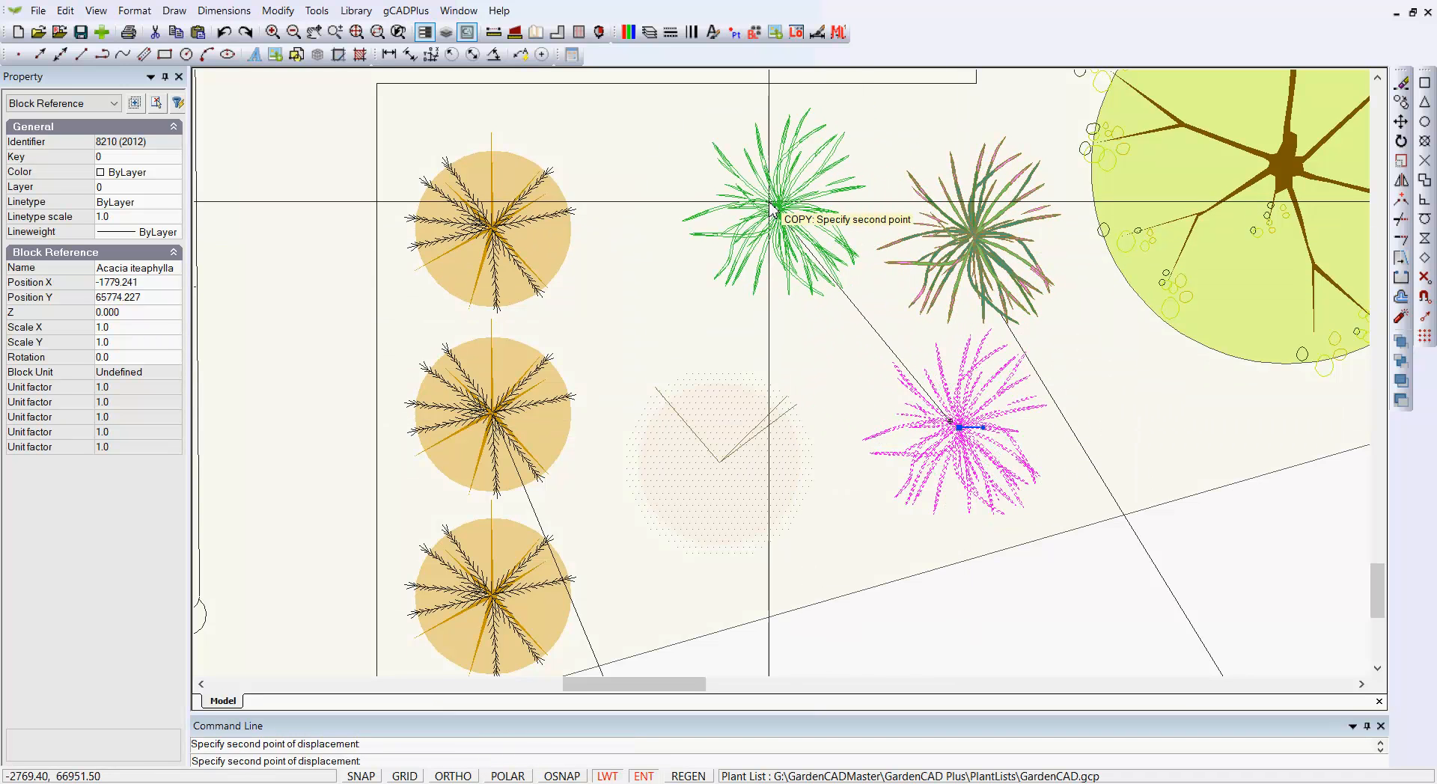
left_click(772, 193)
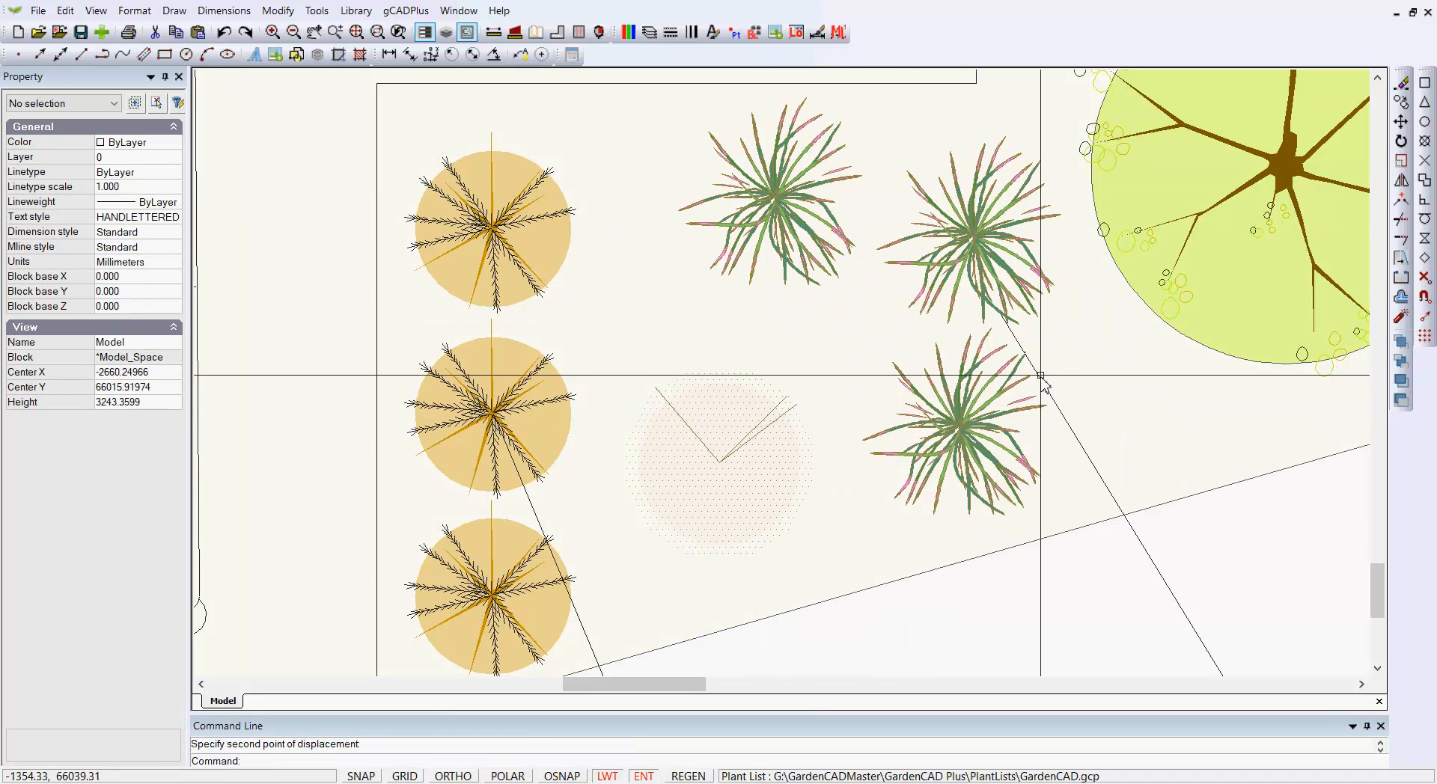
- Rotate the lower Acacia iteaphylla symbol to about 32° and the upper-left one to about 299° using their rotation grips
left_click(974, 236)
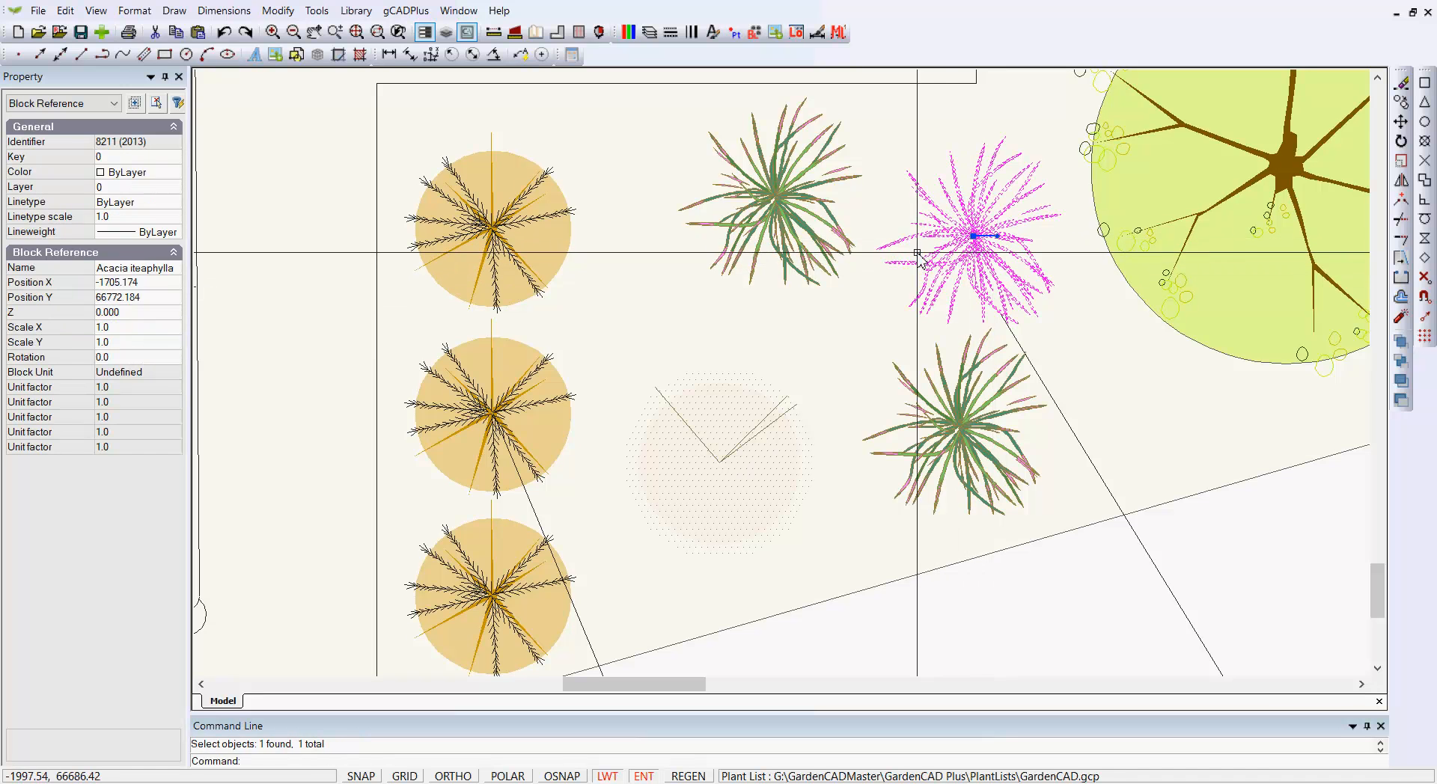
key("Escape")
left_click(965, 245)
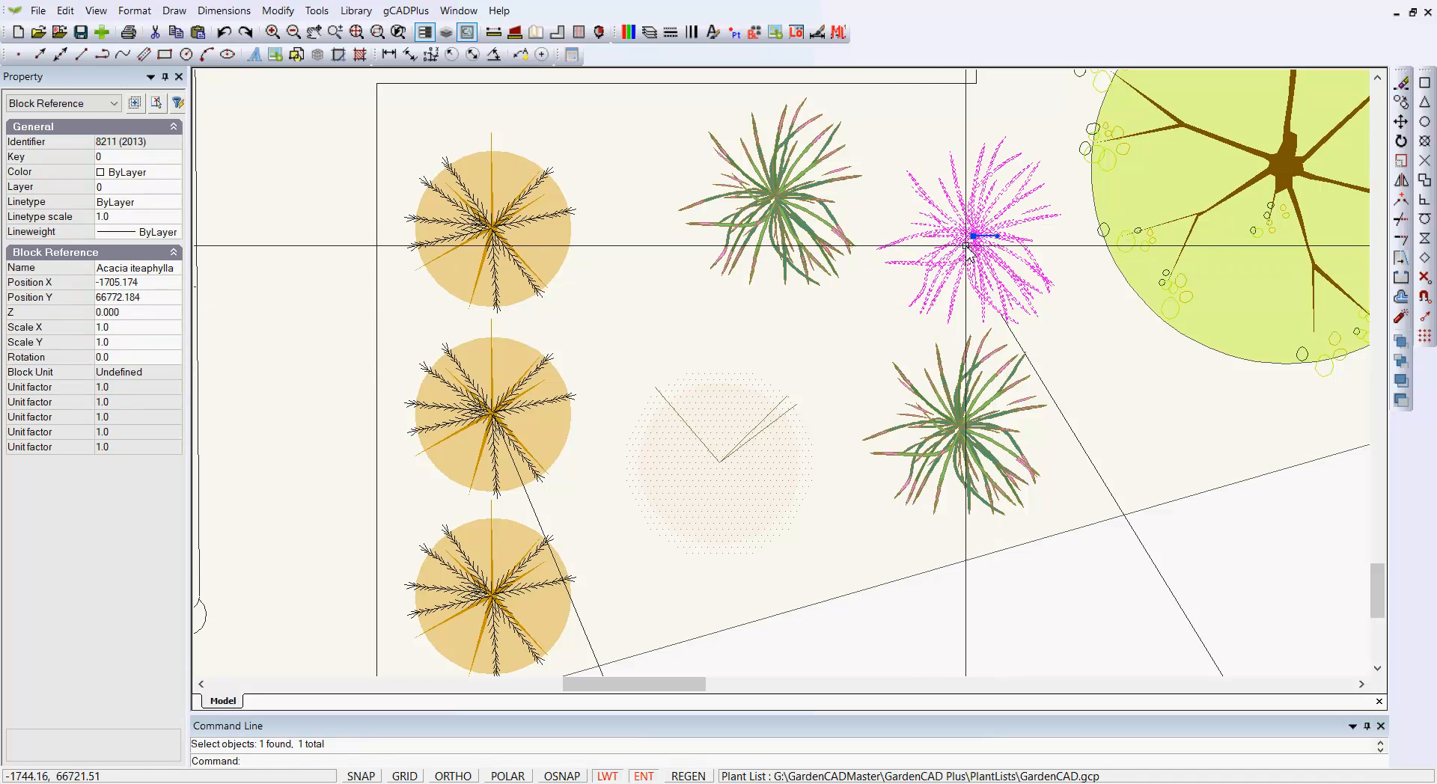
left_click(779, 217)
left_click(990, 475)
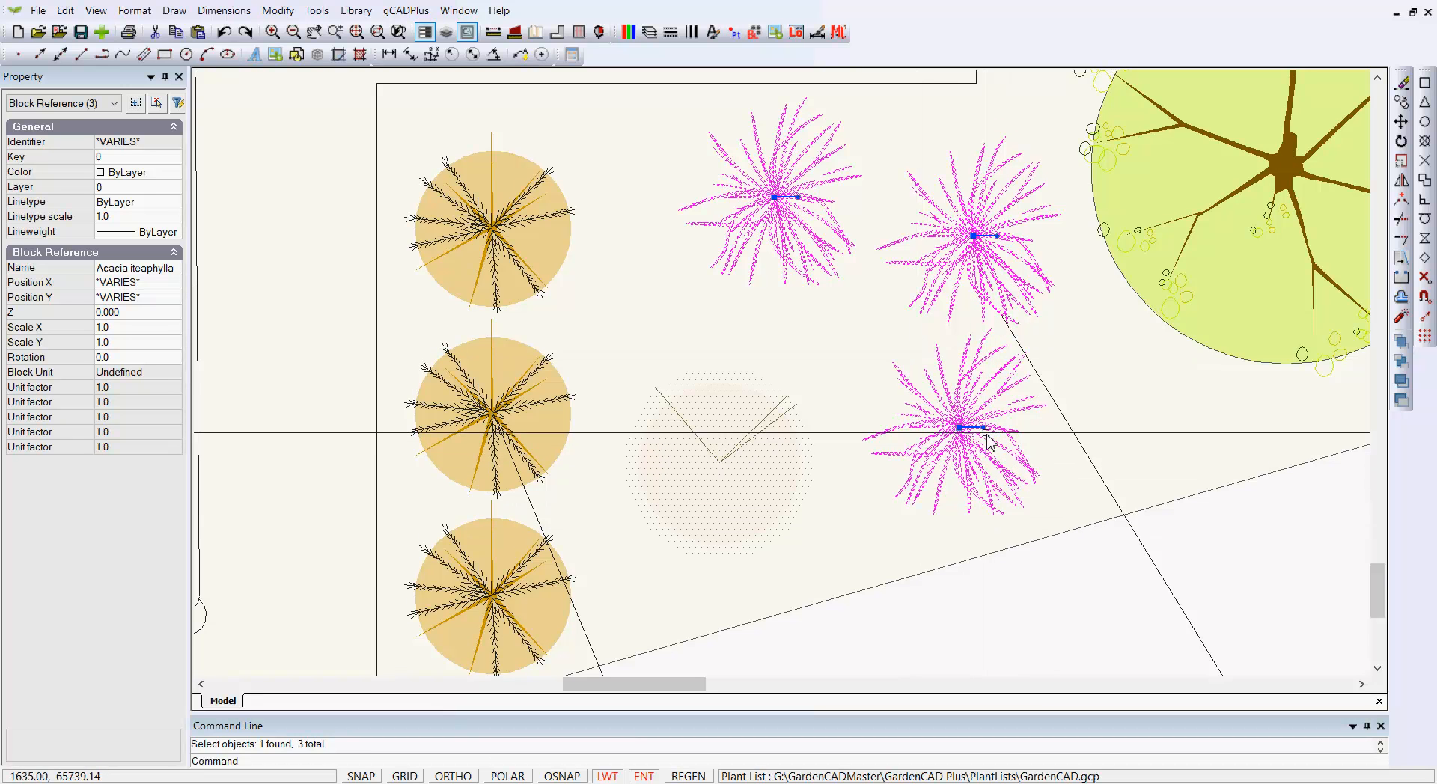
left_click_drag(983, 428, 979, 413)
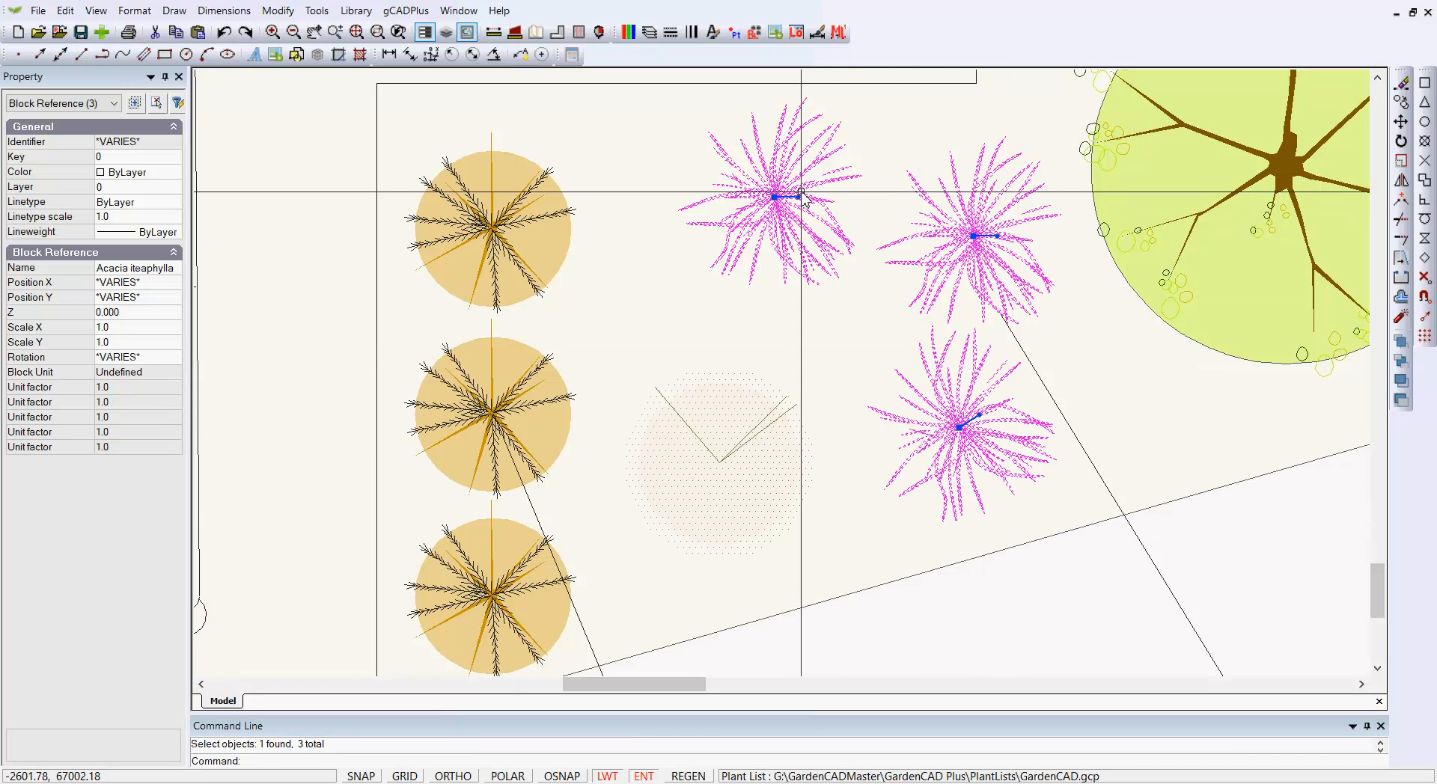
left_click_drag(798, 197, 785, 206)
key("Escape")
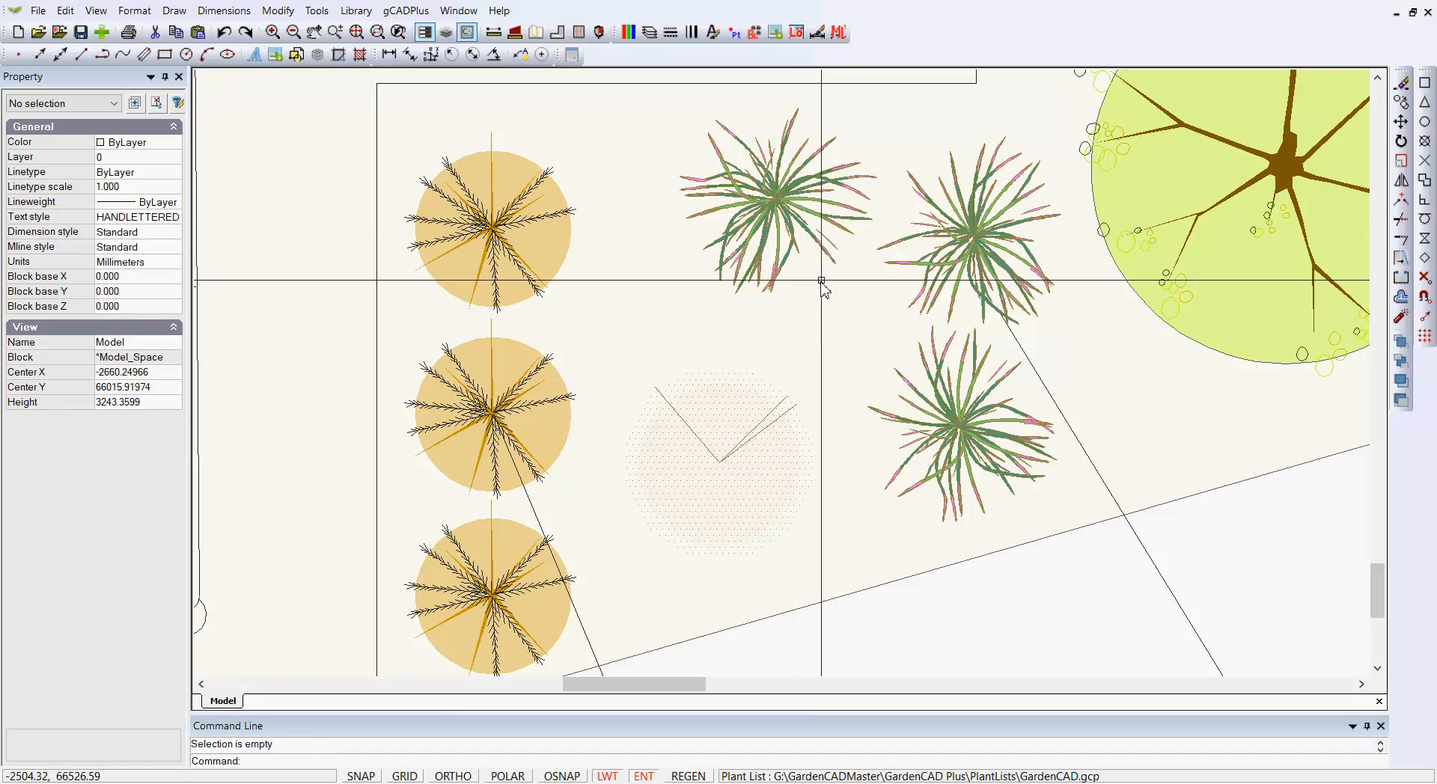
- Scale the upper-left Acacia iteaphylla symbol down slightly about its centre
left_click(784, 205)
right_click(775, 208)
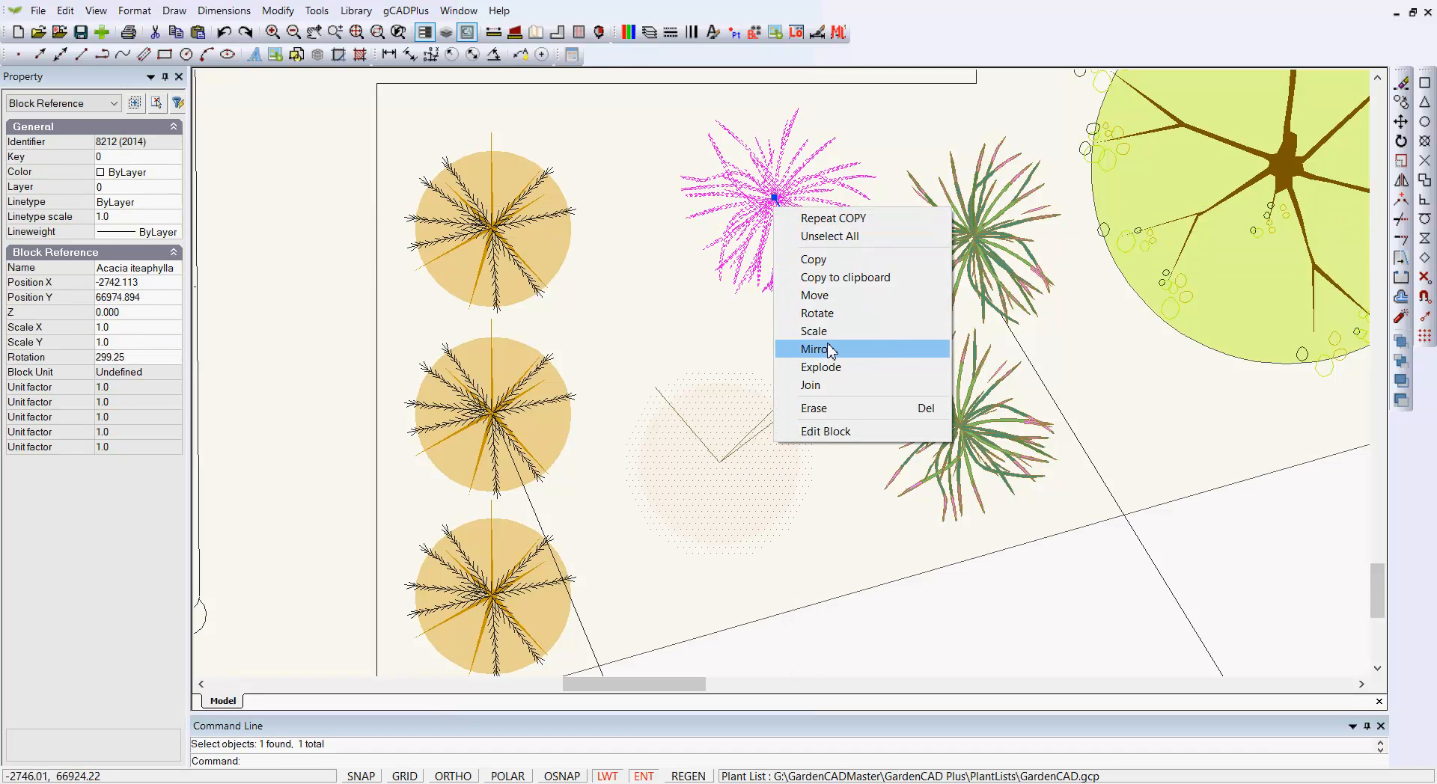
left_click(816, 332)
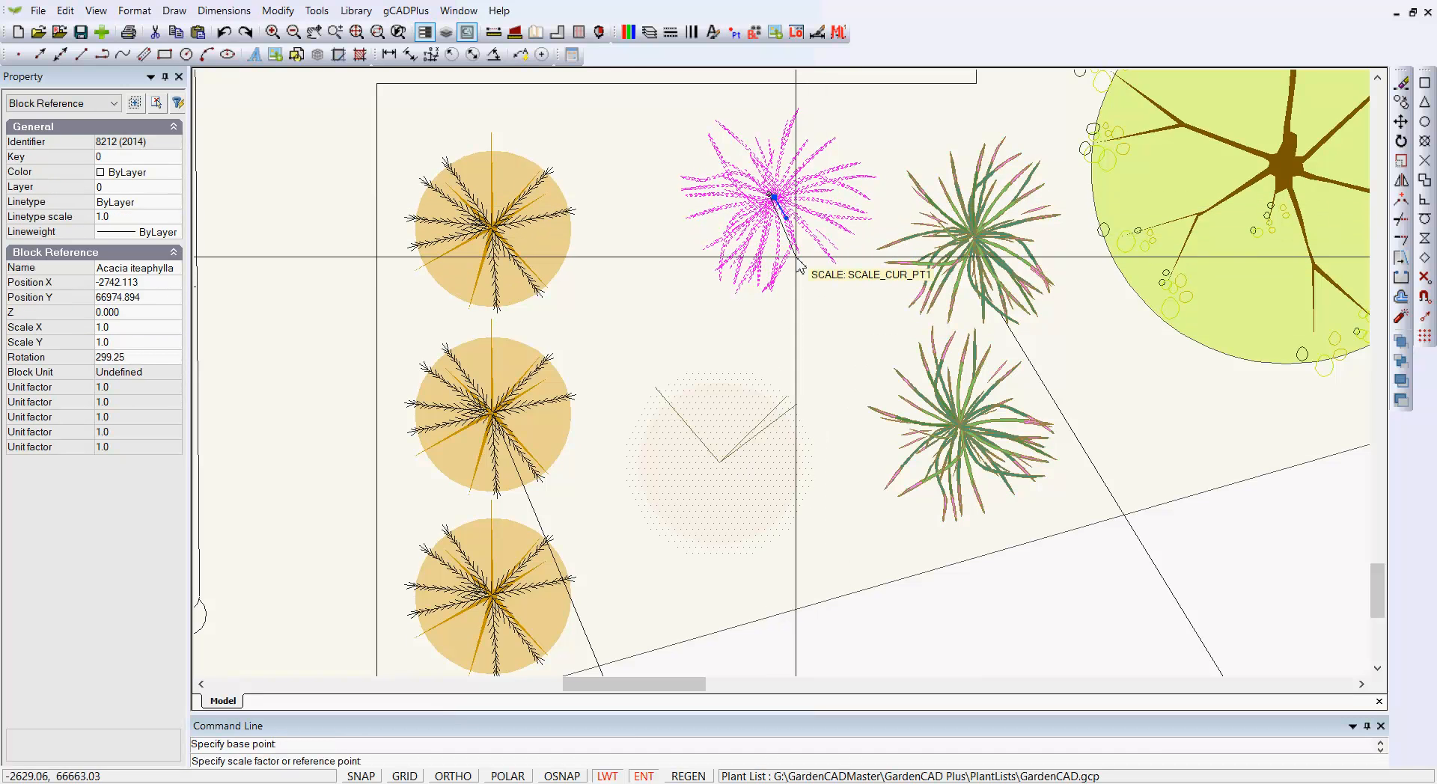
left_click(776, 267)
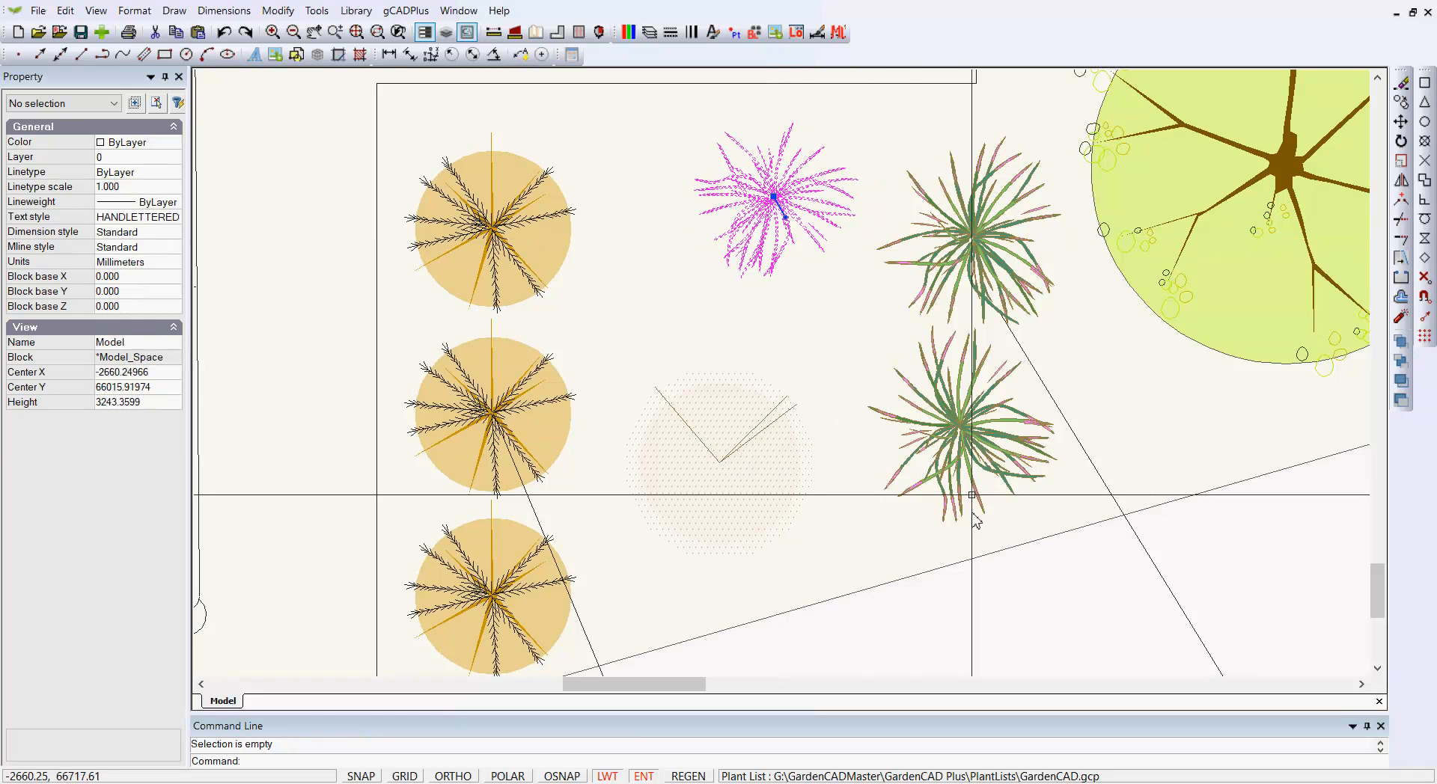
- Scale the lower Acacia iteaphylla symbol down slightly about its centre so its size differs from the others
left_click(965, 449)
right_click(970, 454)
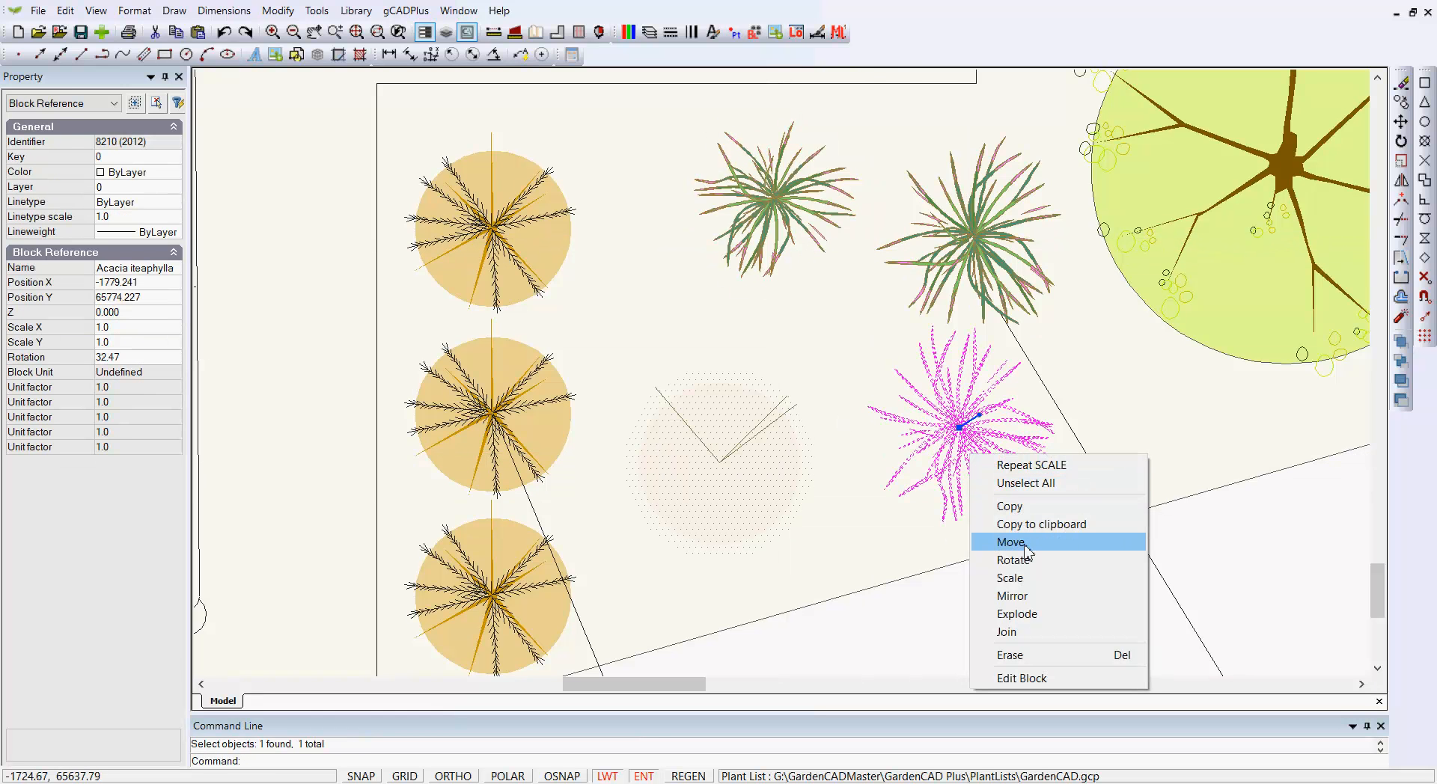
left_click(1019, 578)
left_click(960, 427)
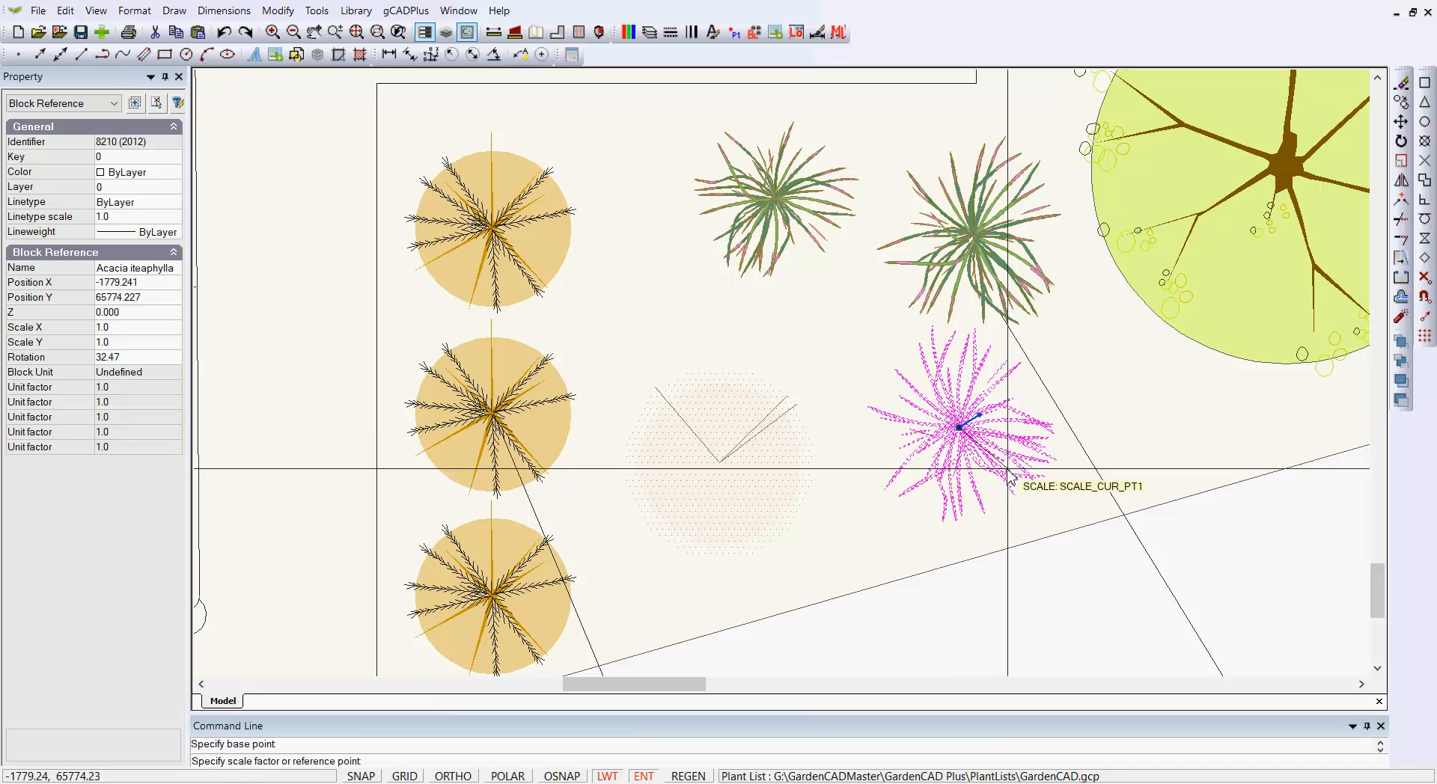
left_click(1015, 469)
left_click(1010, 438)
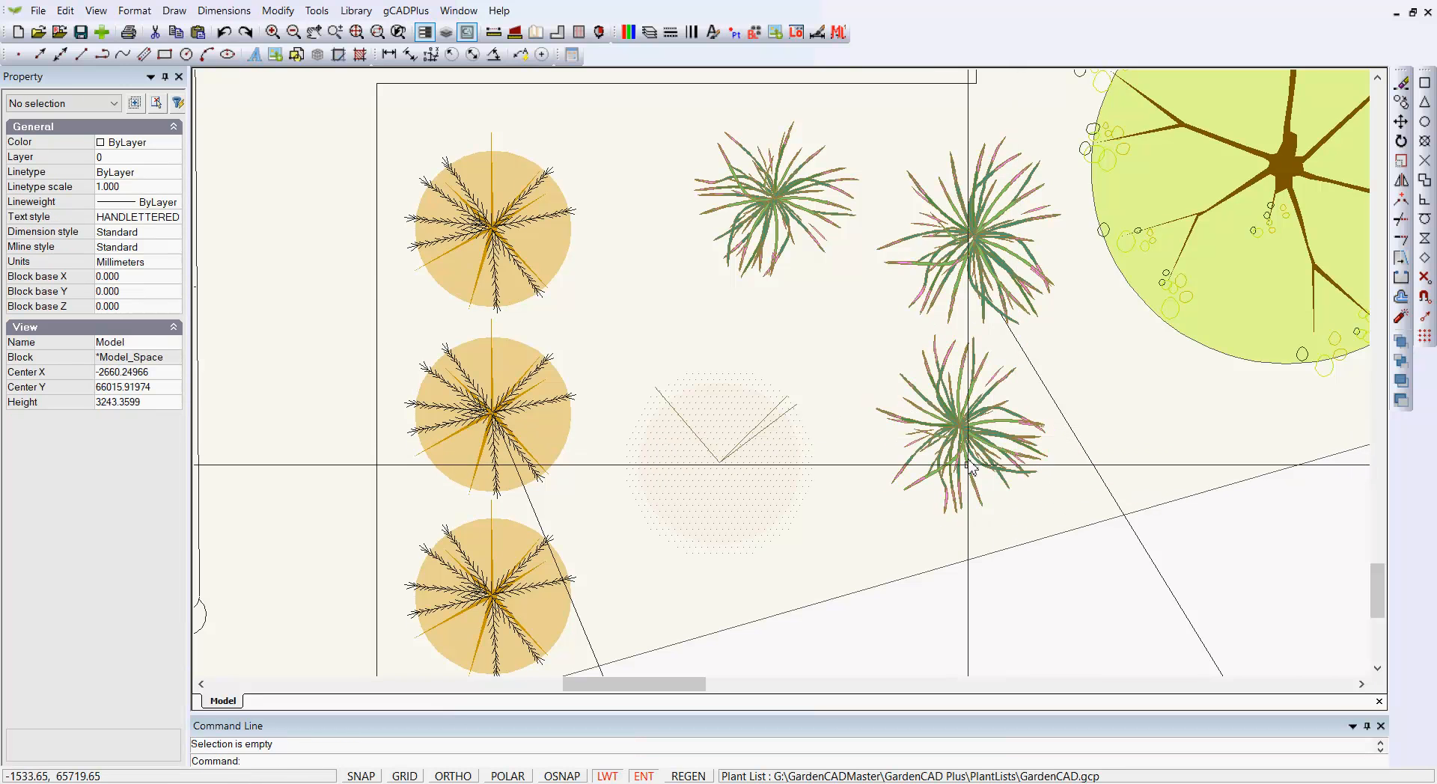
scroll(974, 485, "down", 2)
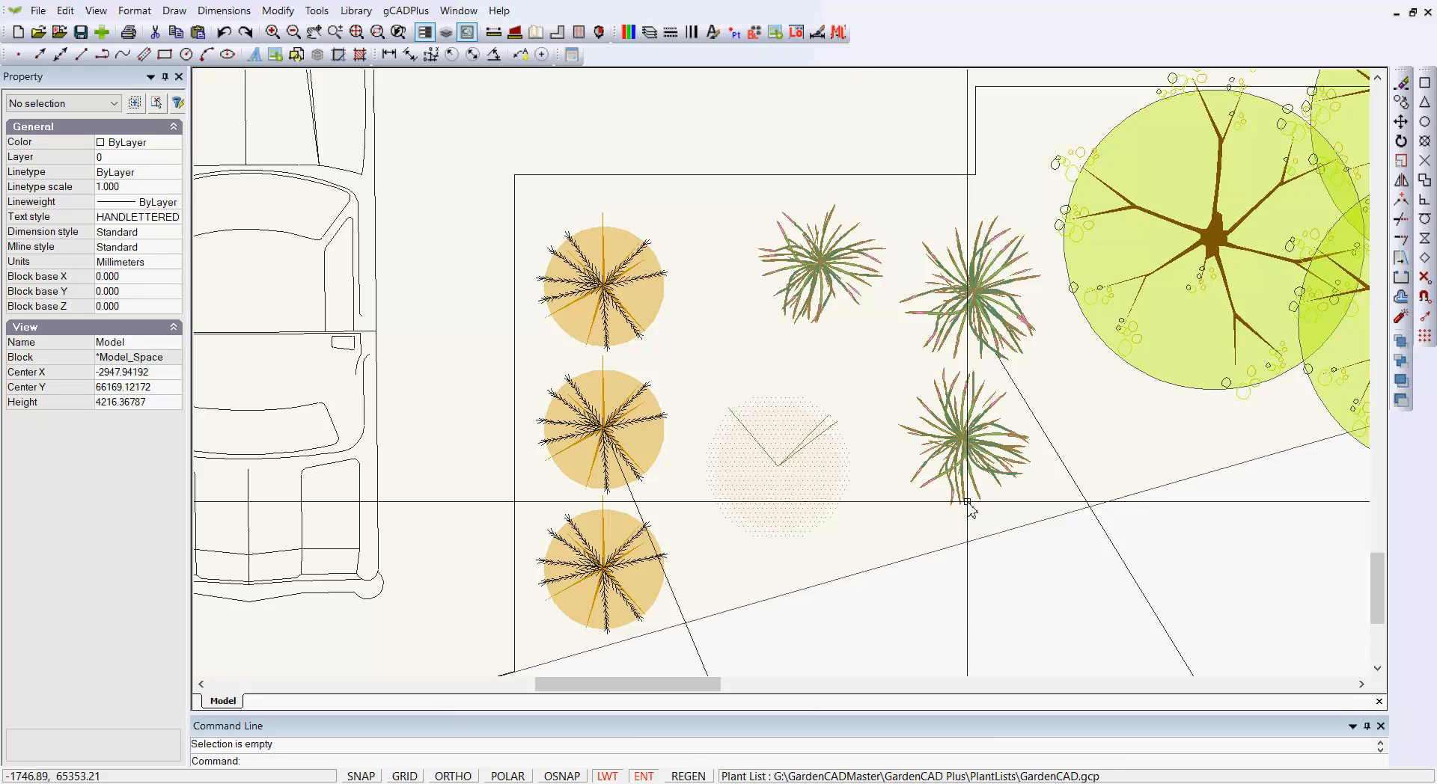